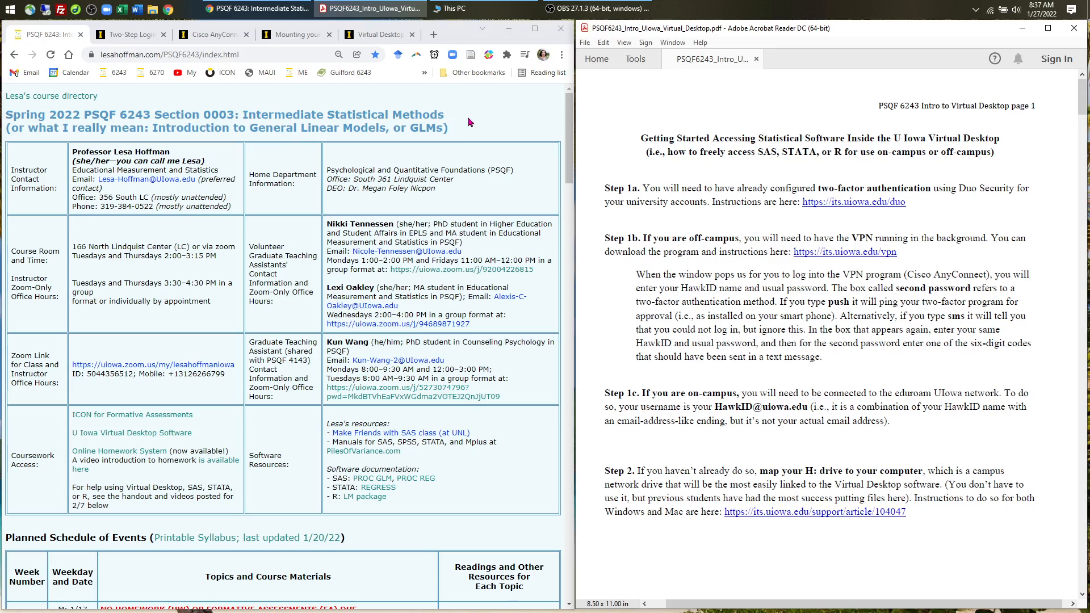
# - Scroll the PSQF 6243 course page down to week 4's Intro to the U Iowa Virtual Desktop handout
pyautogui.scroll(-2, 438, 230)
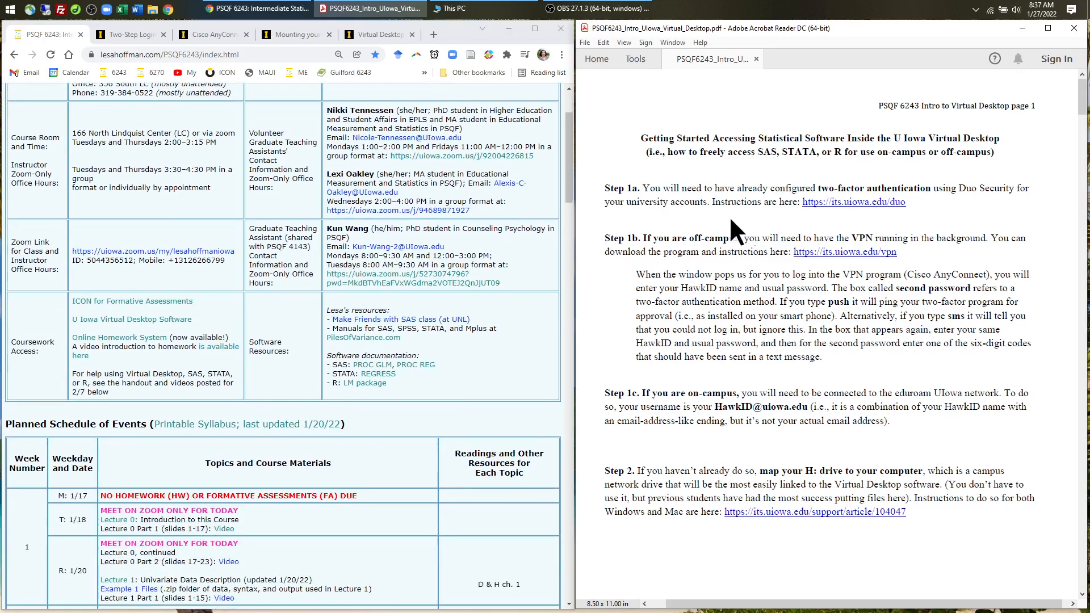
pyautogui.scroll(-8, 490, 284)
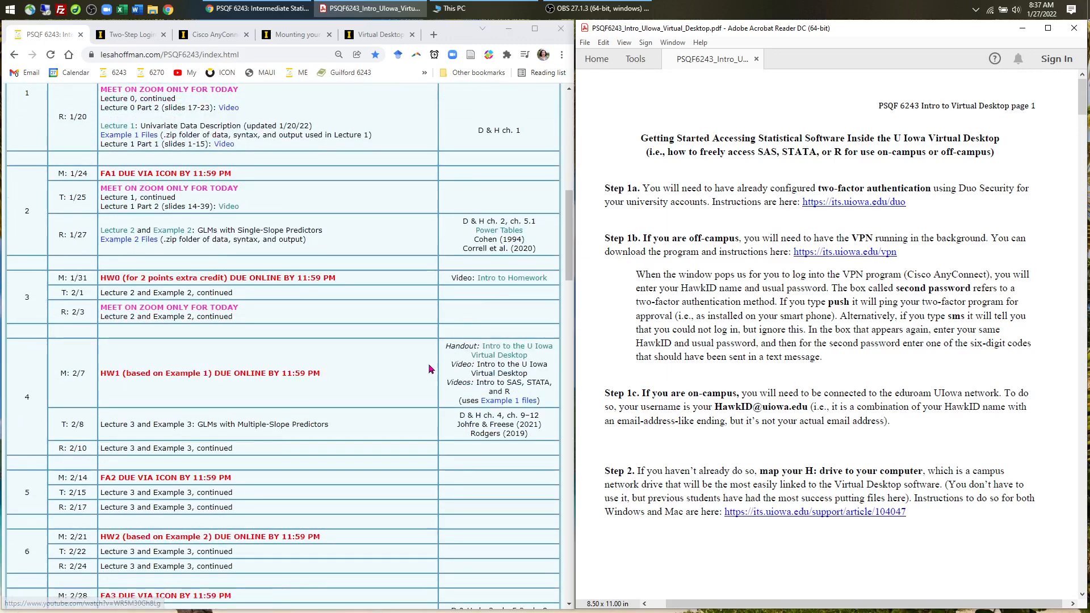
pyautogui.scroll(-1, 489, 284)
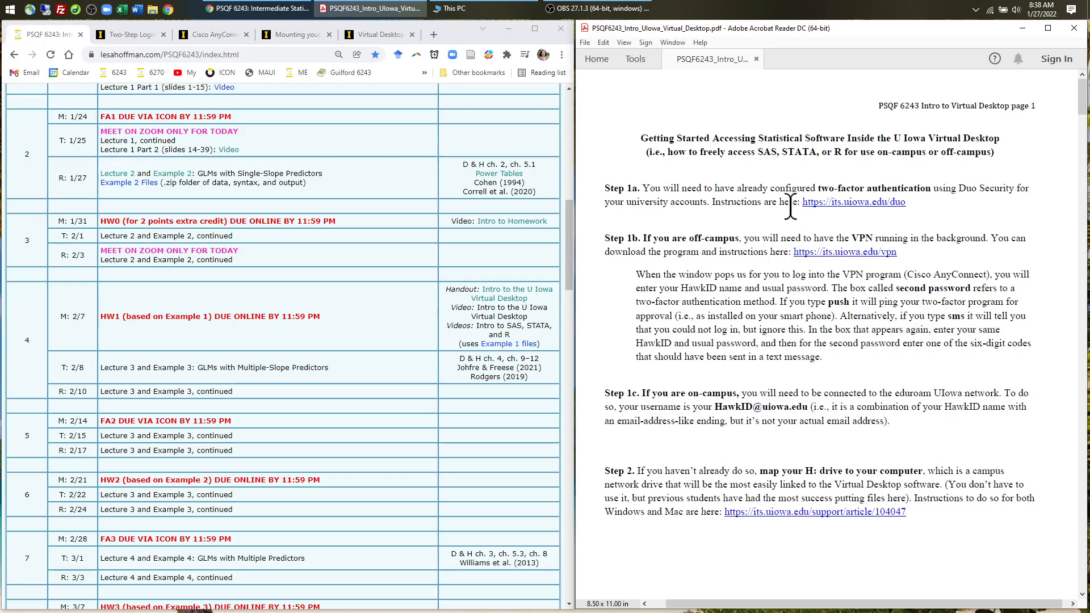
# - Move from the Two-Step Login with Duo Security page to the Cisco AnyConnect VPN Client page
pyautogui.click(124, 35)
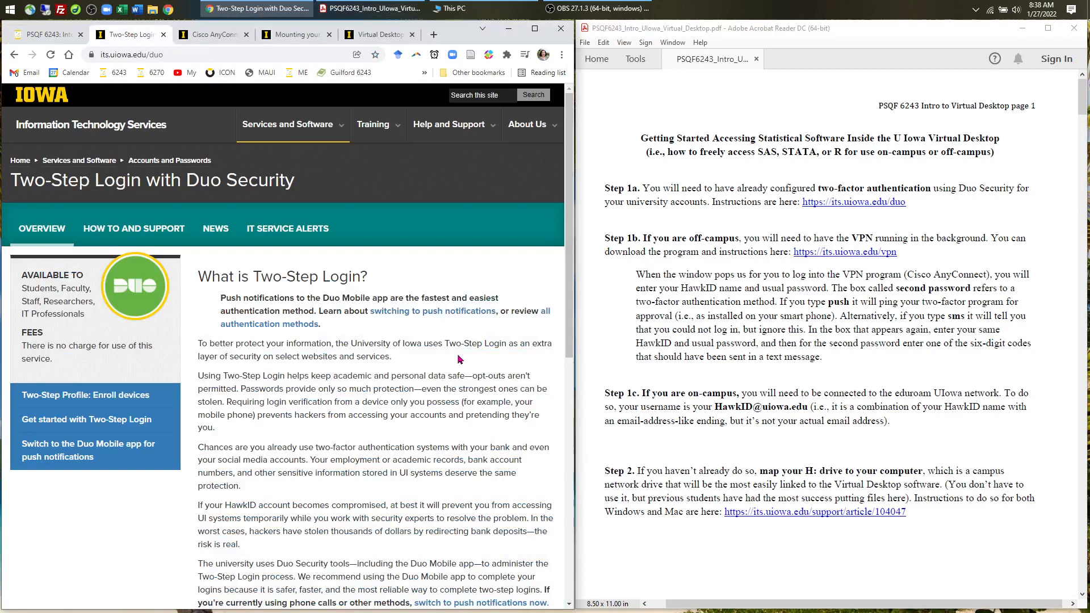
pyautogui.scroll(-1, 460, 359)
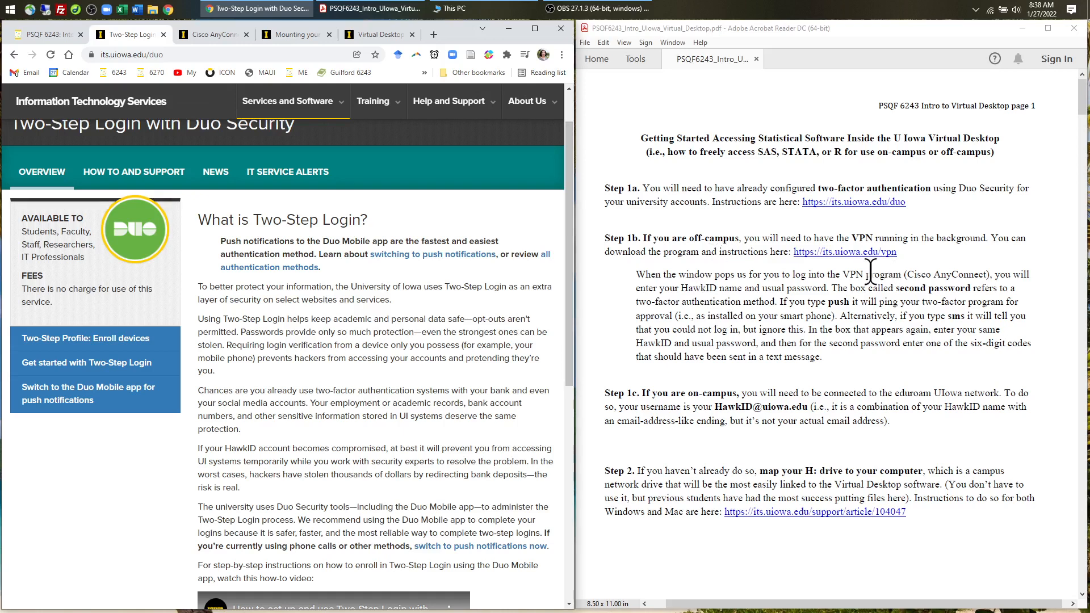
pyautogui.click(208, 38)
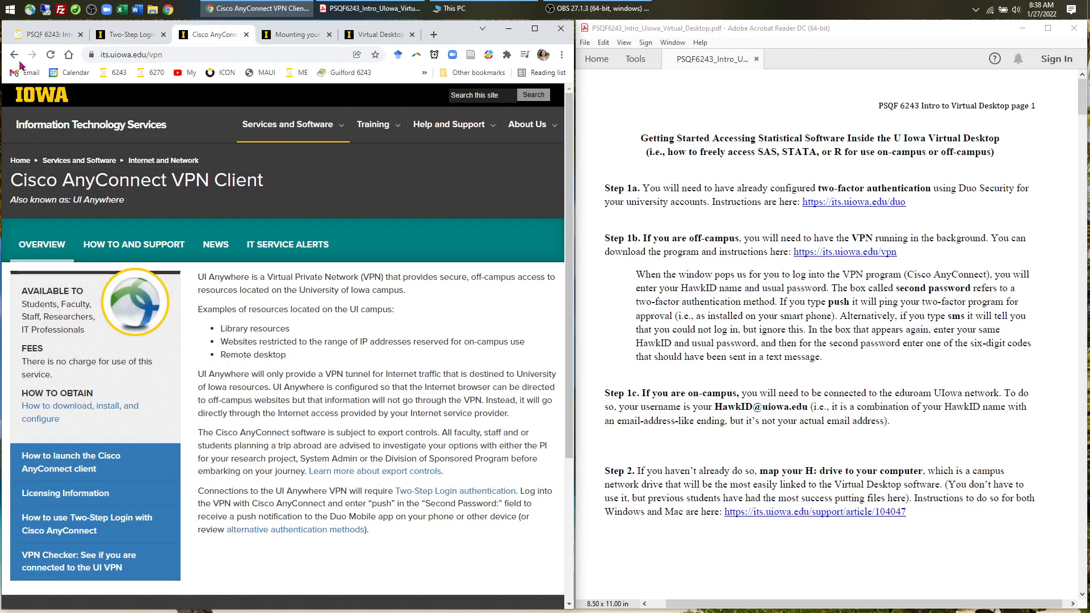
# - Bring up Cisco AnyConnect, center its window, and start connecting to vpn.uiowa.edu
pyautogui.click(31, 10)
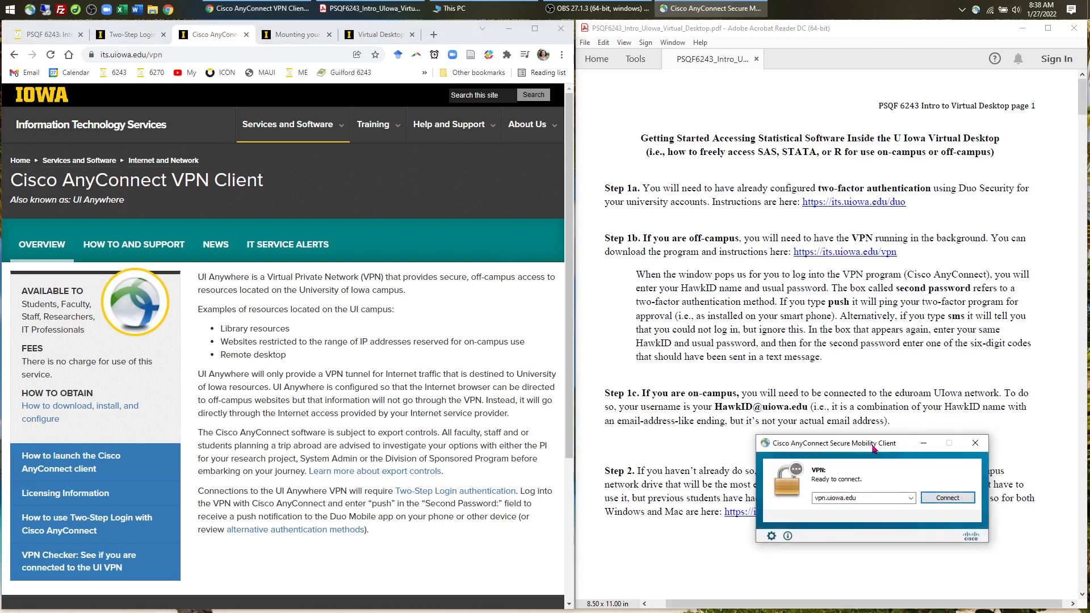
pyautogui.moveTo(872, 444); pyautogui.dragTo(734, 256)
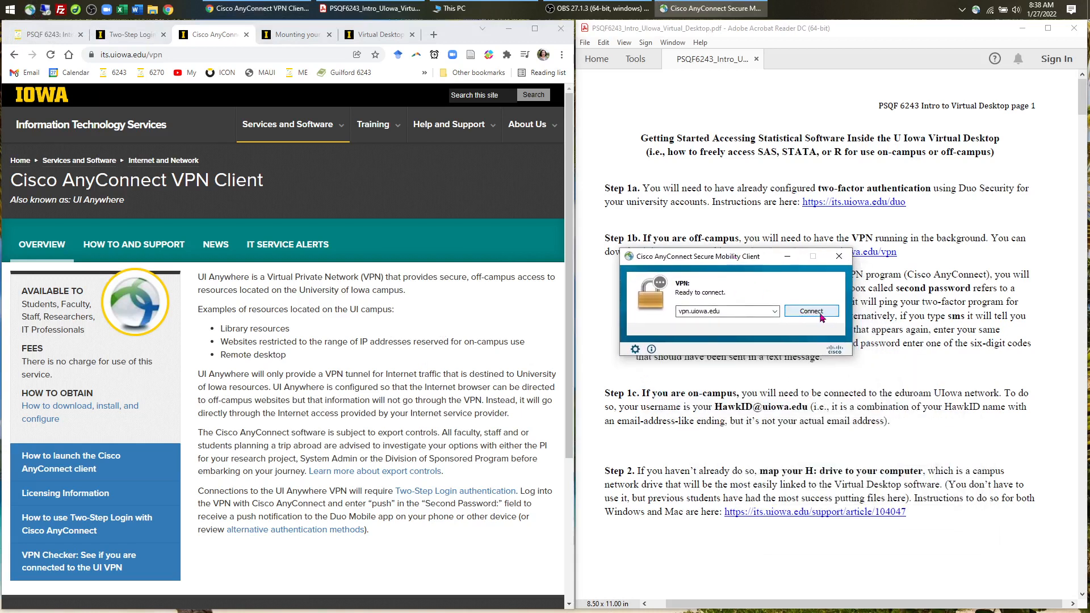
pyautogui.click(812, 312)
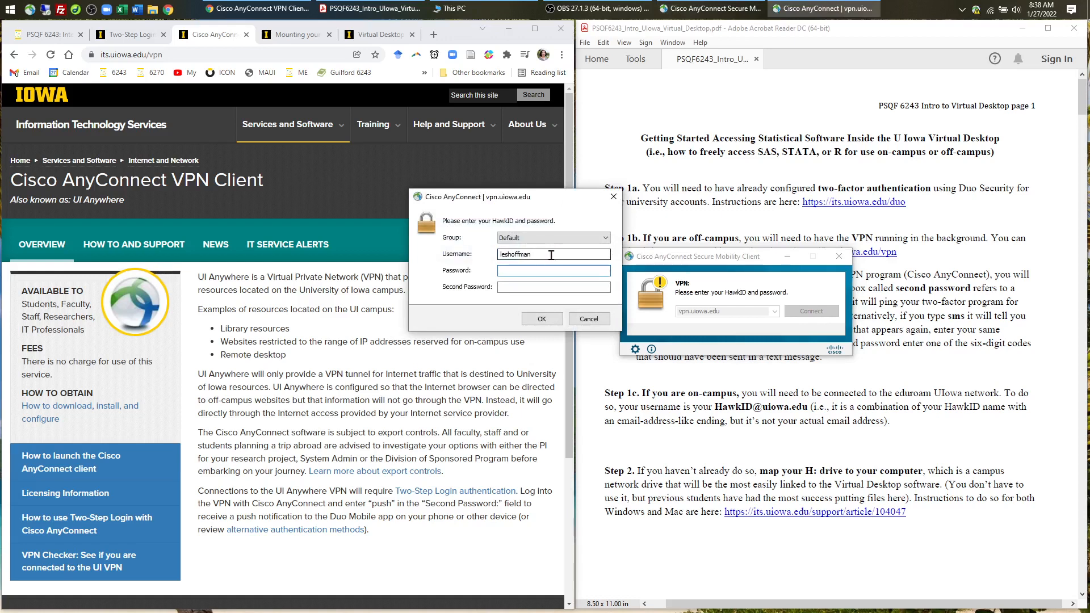
# - Enter the HawkID password and 'push' as the second password to sign in
pyautogui.write('********')
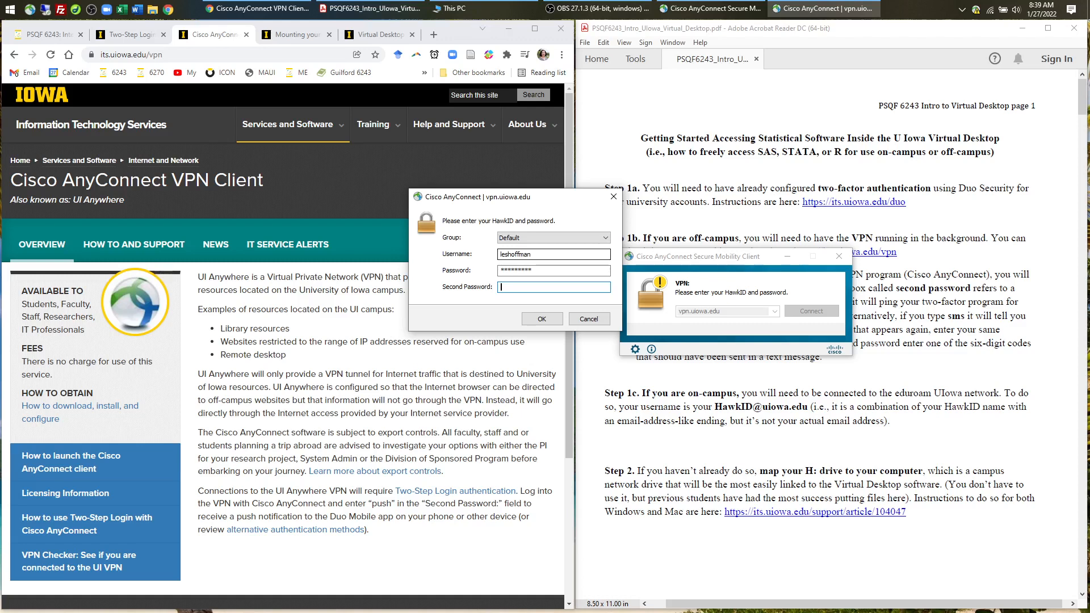
pyautogui.write('push')
pyautogui.press('Return')
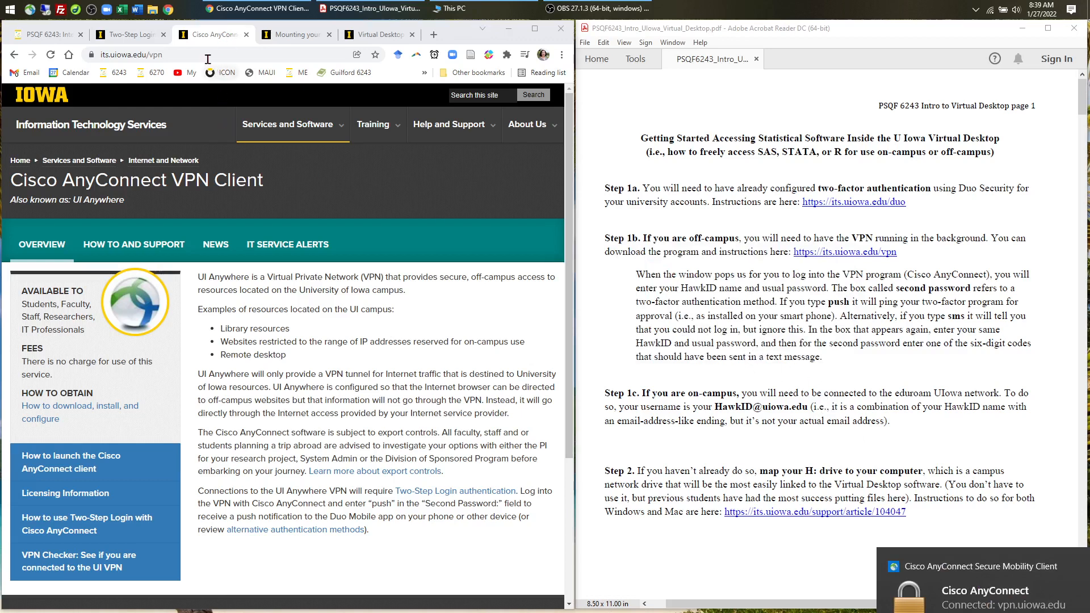
# - Close the Cisco AnyConnect and Two-Step Login tabs and bring the This PC window forward
pyautogui.click(249, 36)
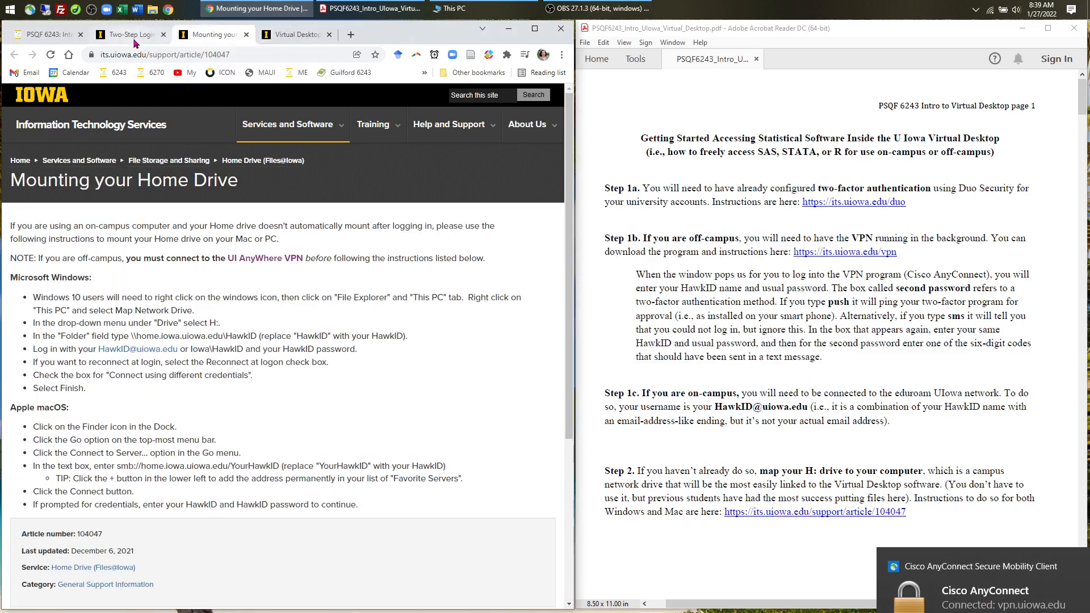
pyautogui.click(133, 36)
pyautogui.click(163, 36)
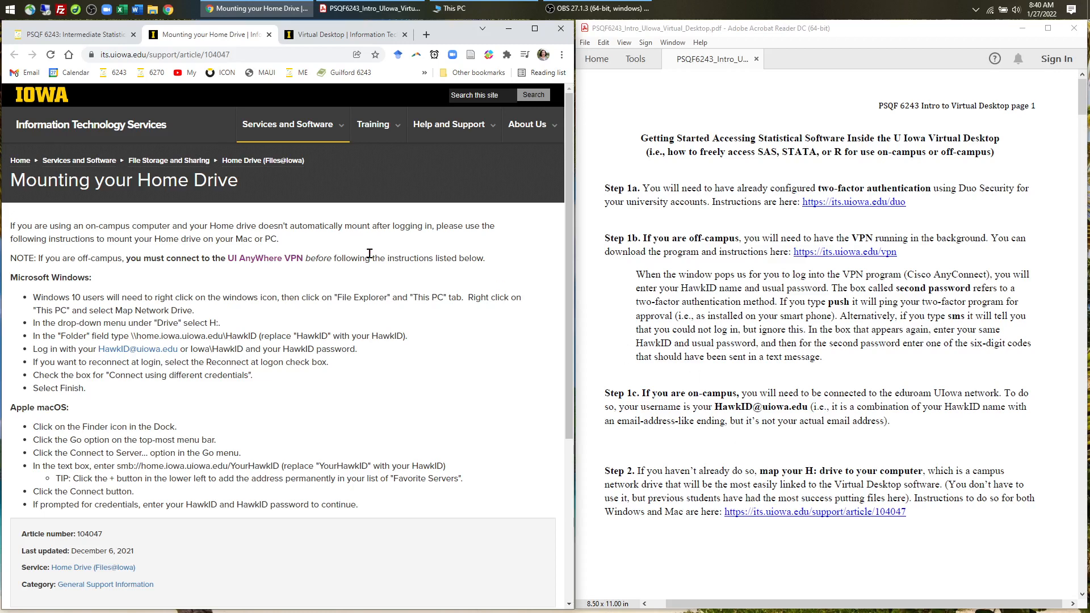
pyautogui.click(463, 6)
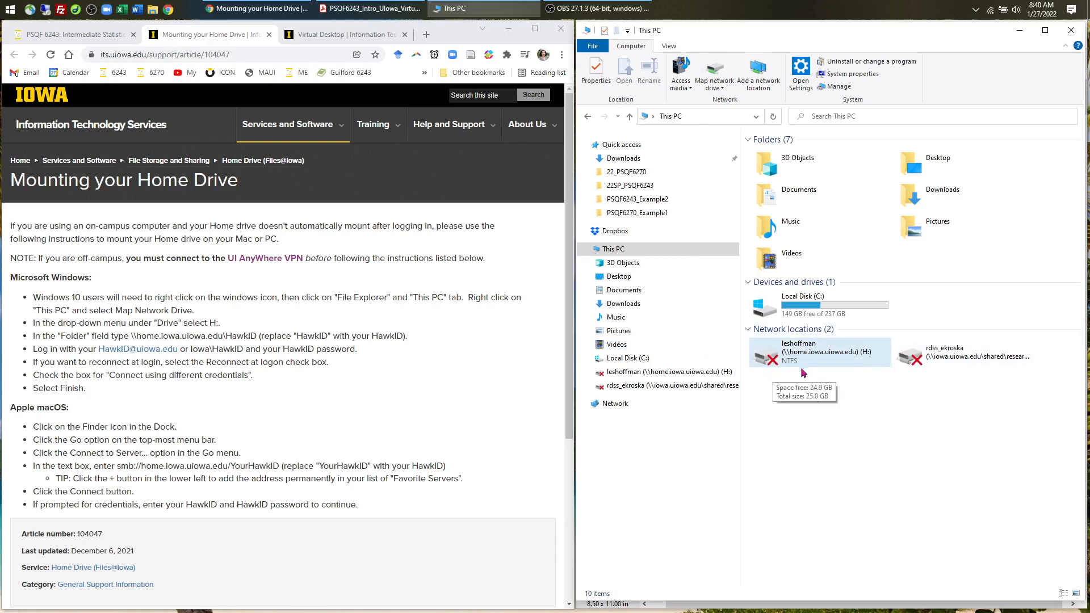
# - Map a network drive as H: using the home-drive path from the instructions, ending with the user's HawkID
pyautogui.click(715, 69)
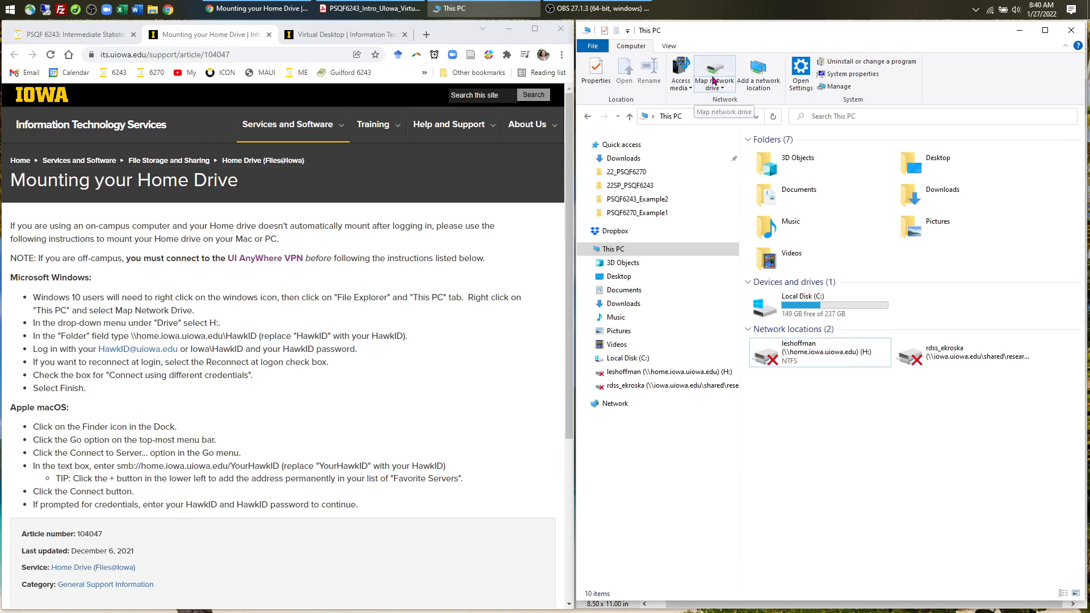
pyautogui.moveTo(580, 193); pyautogui.dragTo(774, 181)
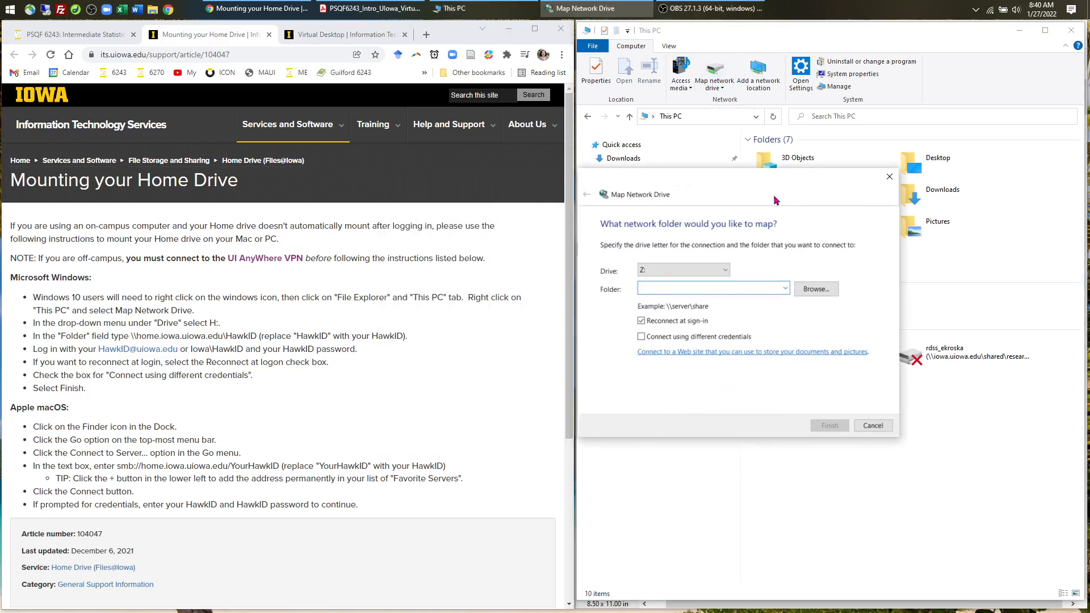
pyautogui.click(718, 270)
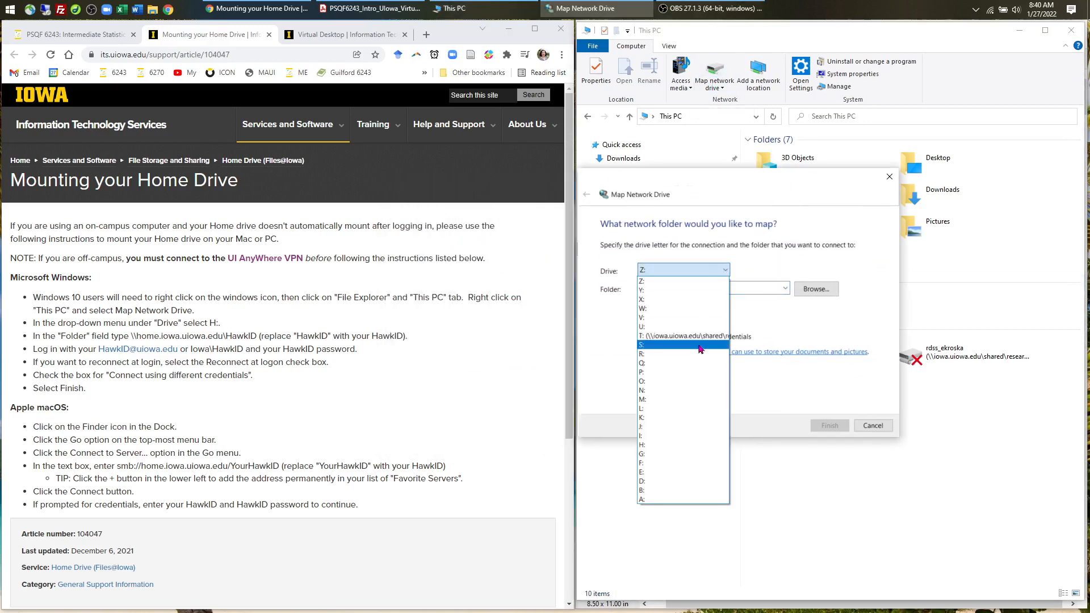
pyautogui.click(687, 445)
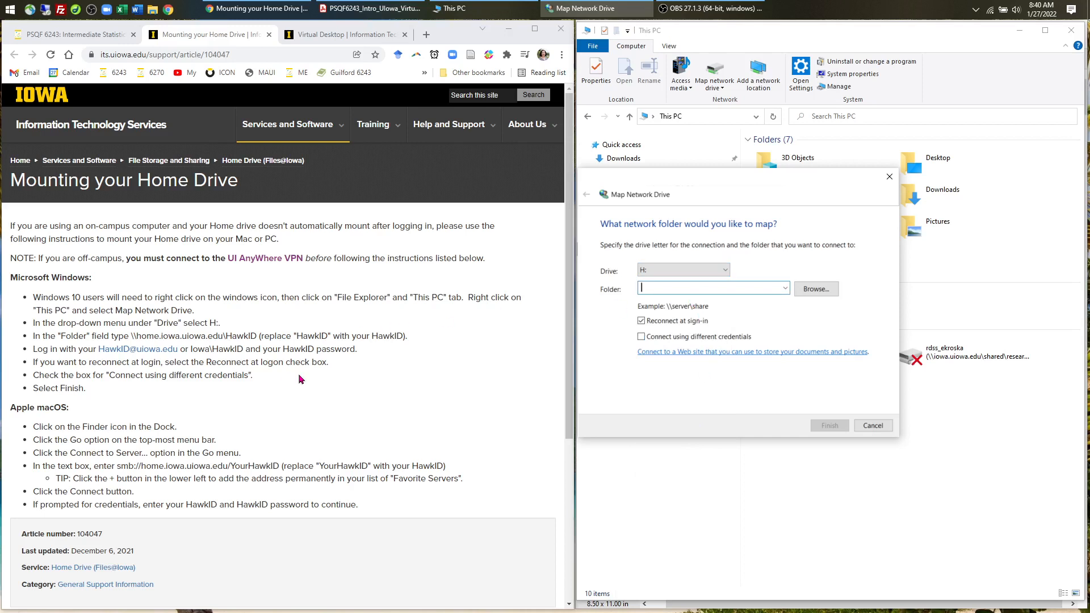
pyautogui.moveTo(131, 336); pyautogui.dragTo(257, 337)
pyautogui.hotkey('ctrl', 'c')
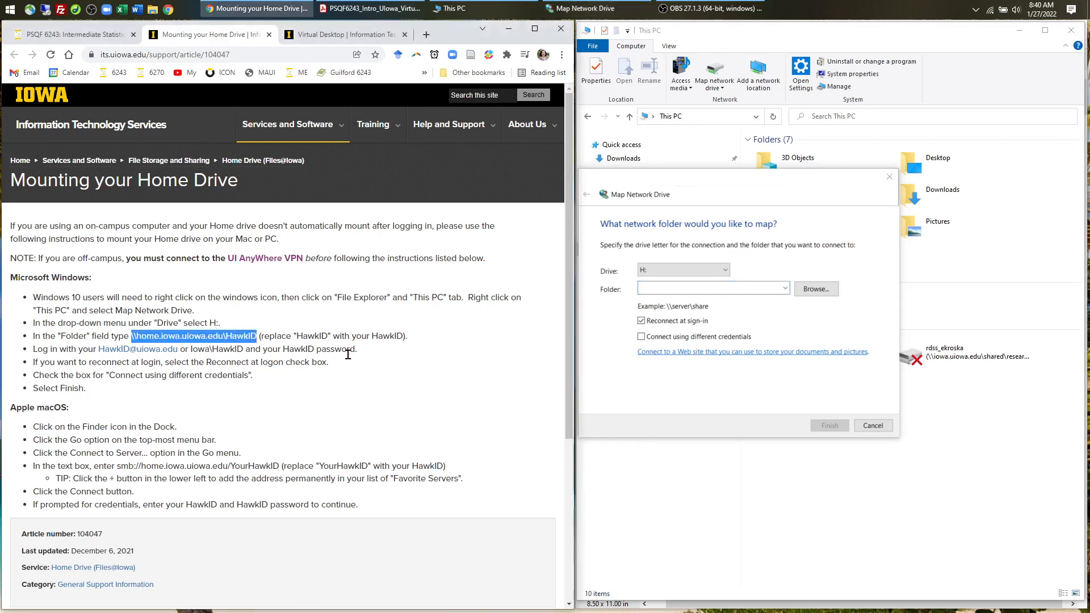
pyautogui.click(681, 288)
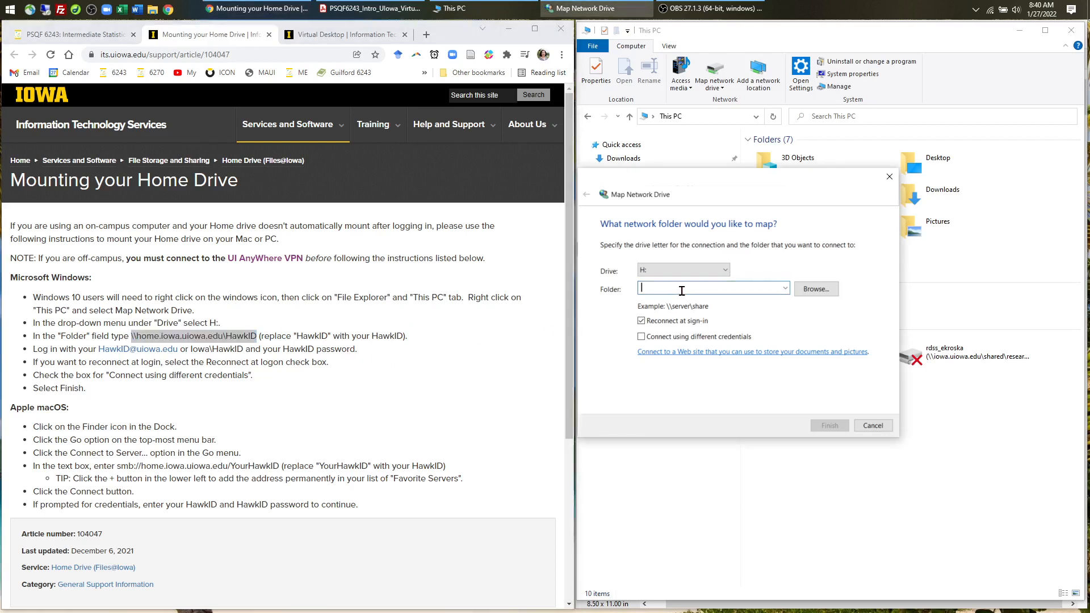
pyautogui.hotkey('ctrl', 'v')
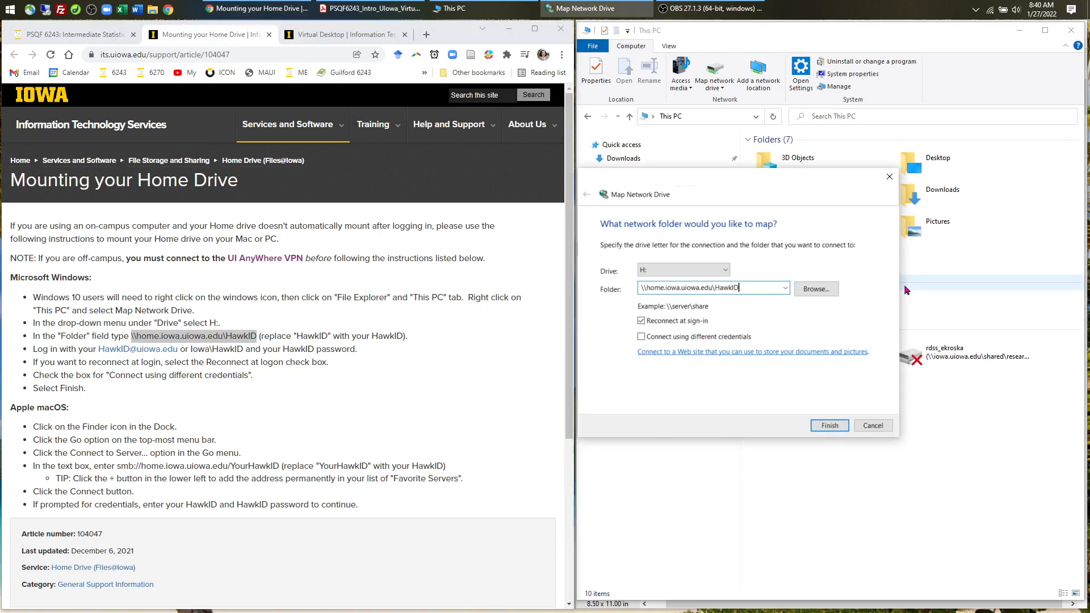
pyautogui.press('BackSpace')
pyautogui.press('BackSpace')
pyautogui.press('BackSpace')
pyautogui.press('BackSpace')
pyautogui.press('BackSpace')
pyautogui.press('BackSpace')
# - Finish mapping H: with different, remembered credentials and open the home drive
pyautogui.click(644, 339)
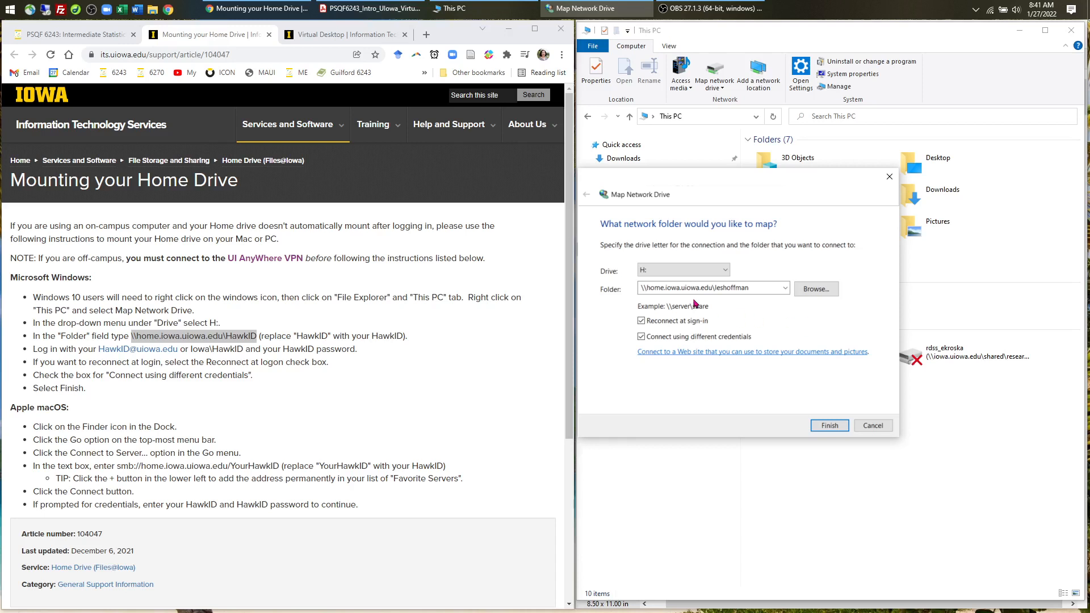
pyautogui.click(829, 425)
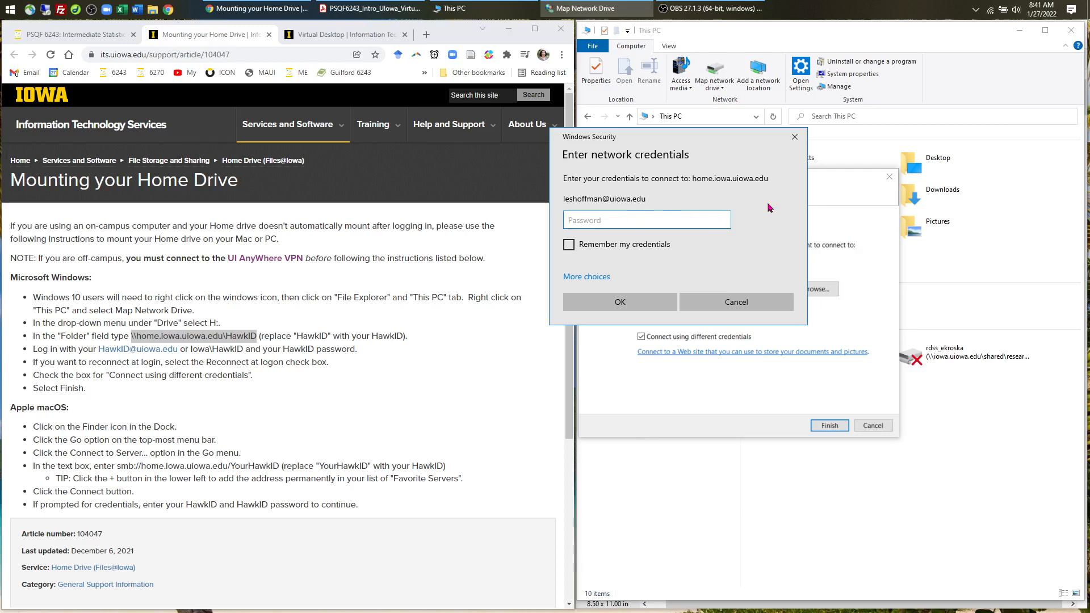
pyautogui.write('•••••••••')
pyautogui.click(627, 249)
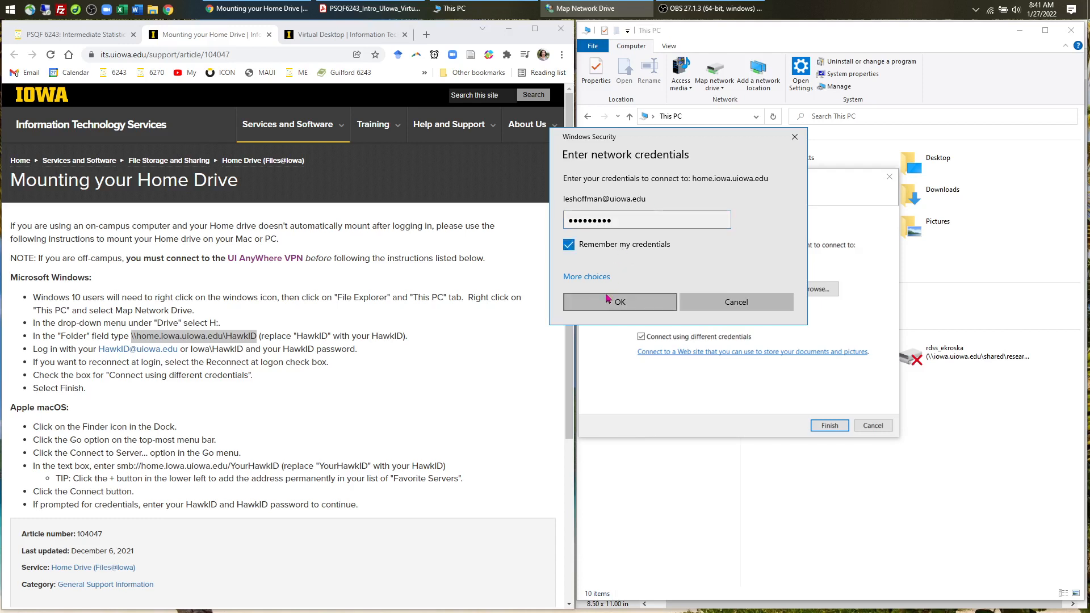
pyautogui.click(608, 299)
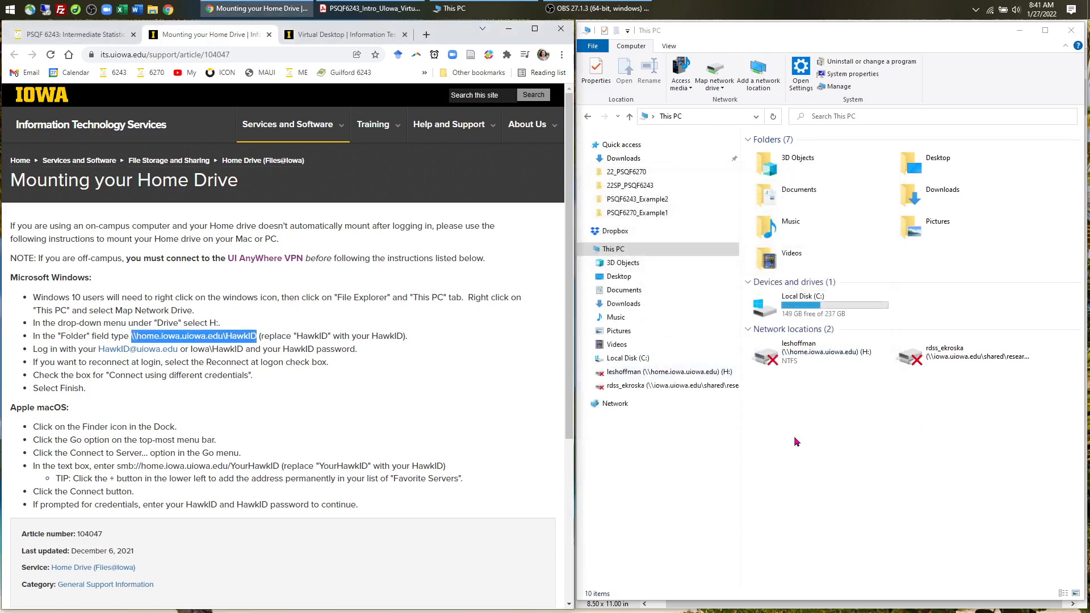
pyautogui.click(682, 372)
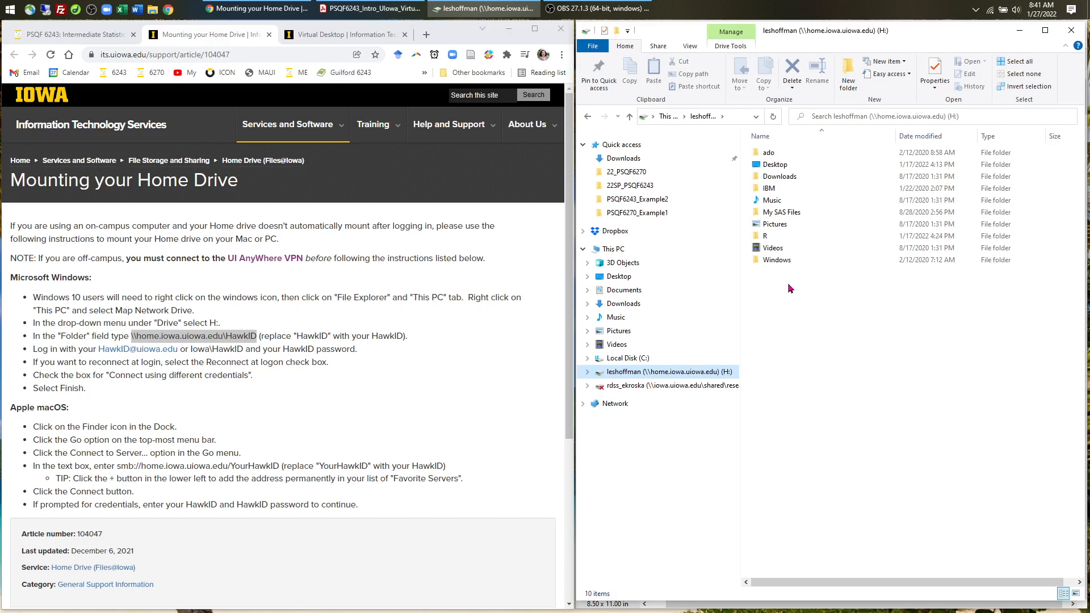
# - Scroll the Acrobat guide to Step 3a, then bring up Week 4's Example 1 files link in the PSQF 6243 schedule
pyautogui.hotkey('alt', 'Tab')
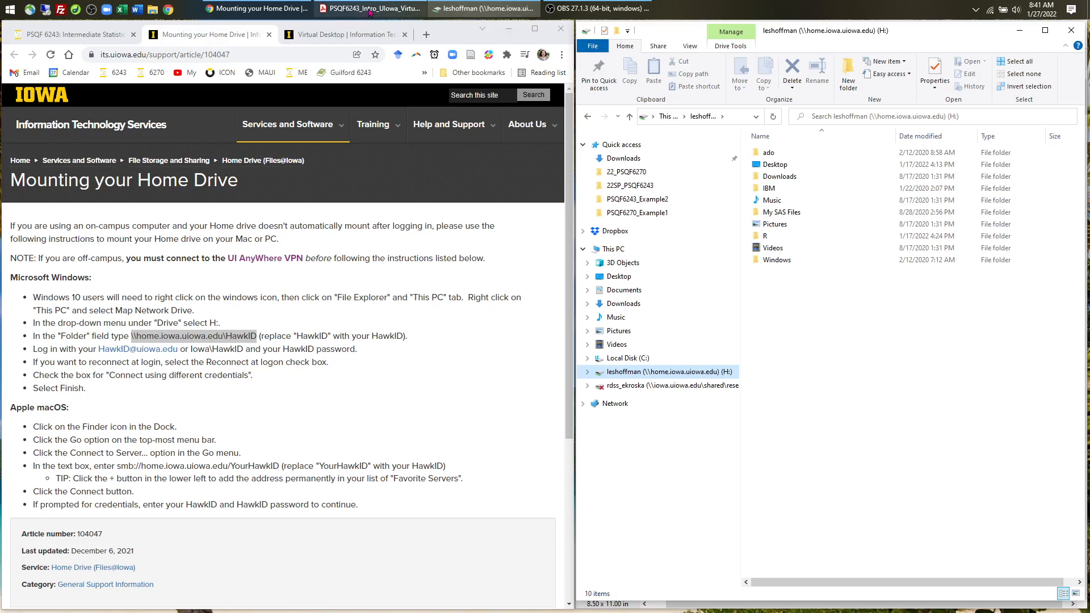
pyautogui.scroll(-5, 699, 355)
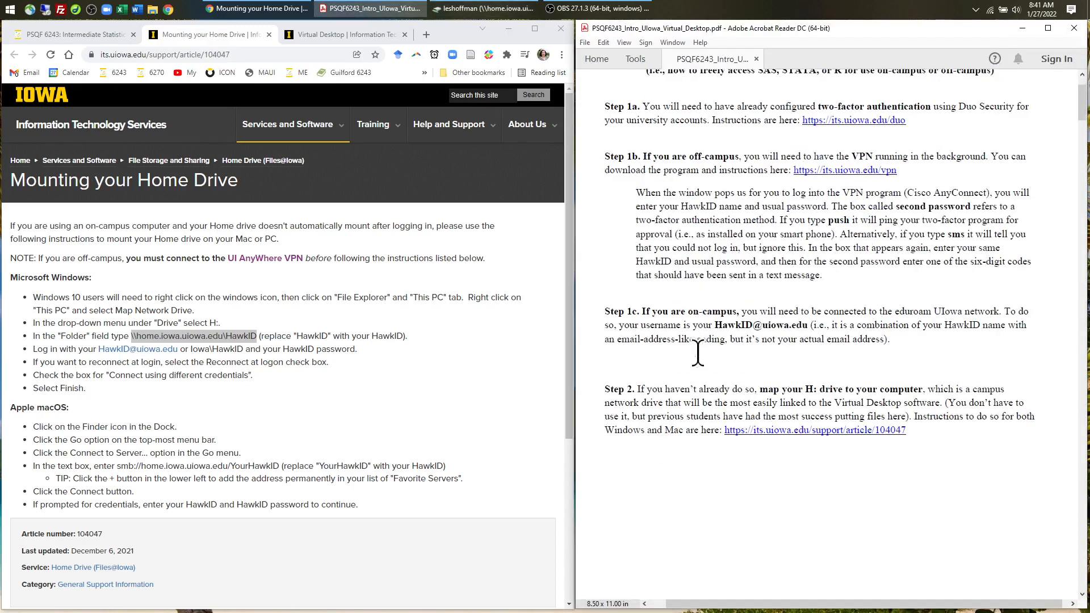
pyautogui.scroll(-10, 699, 355)
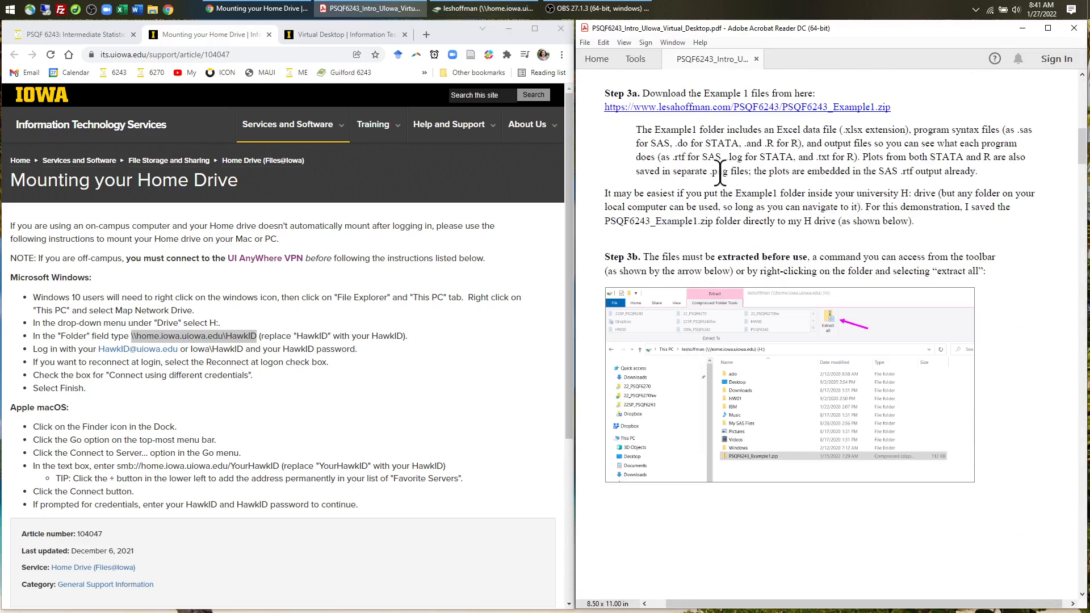
pyautogui.click(84, 36)
pyautogui.scroll(3, 258, 287)
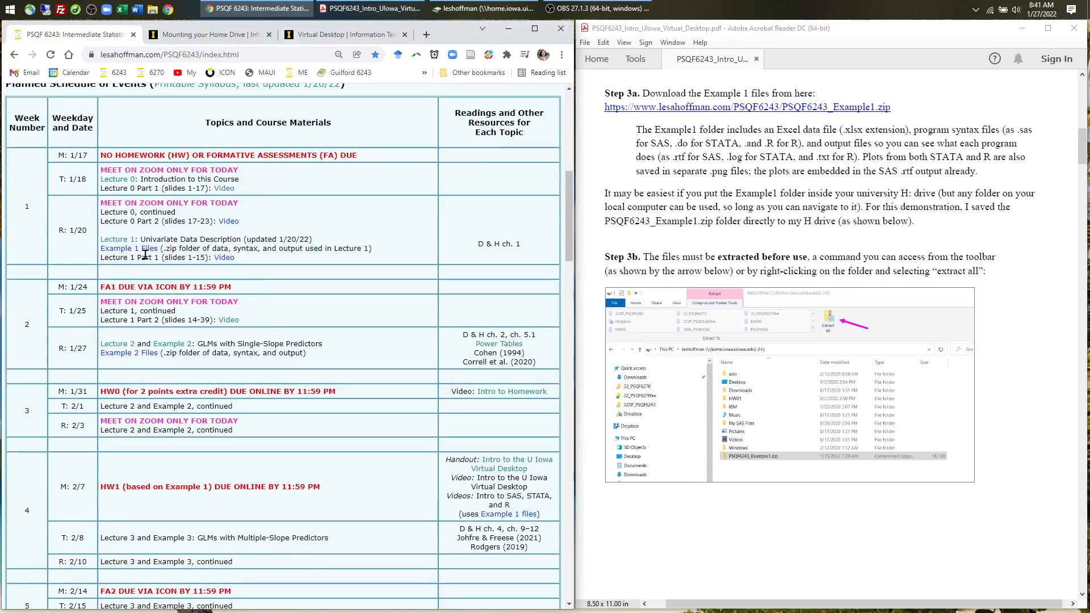
pyautogui.scroll(-2, 341, 341)
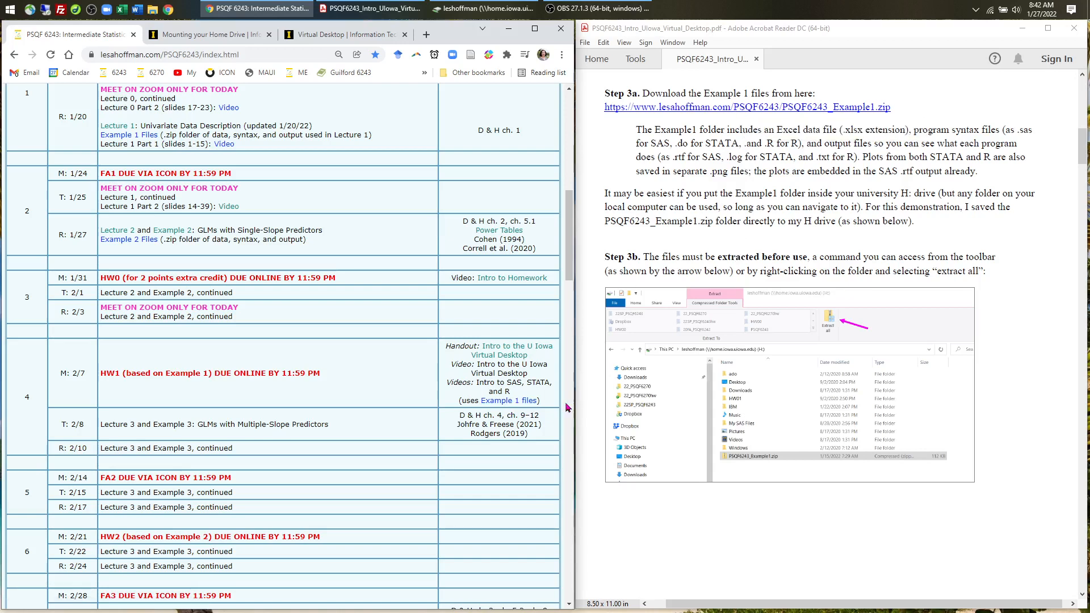
# - Save the downloaded PSQF6243_Example1.zip to This PC > H: drive and return to that Explorer window
pyautogui.click(510, 403)
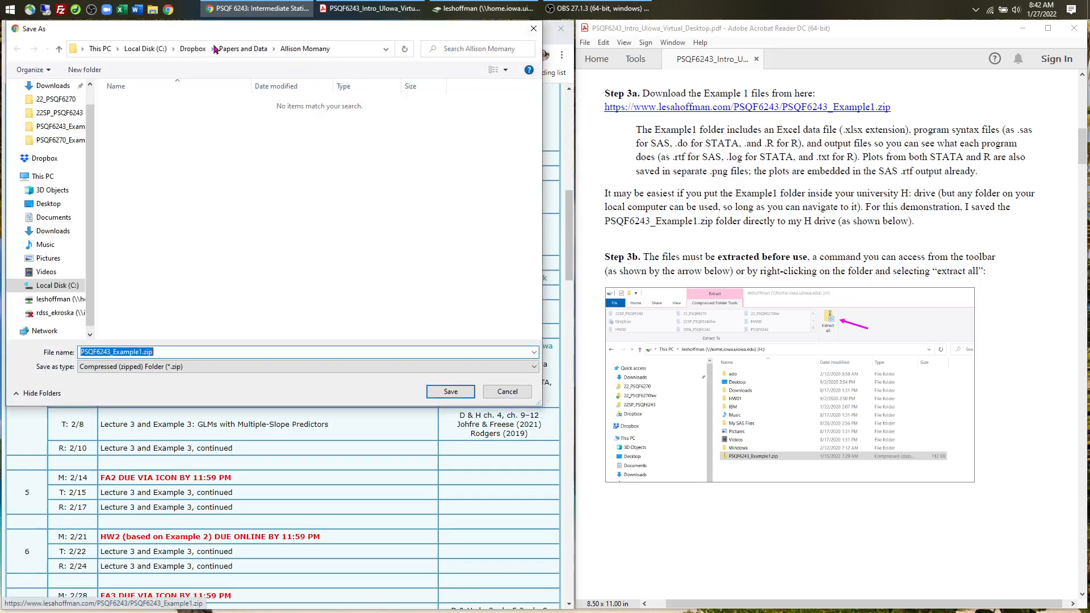
pyautogui.click(194, 49)
pyautogui.moveTo(189, 34); pyautogui.dragTo(482, 98)
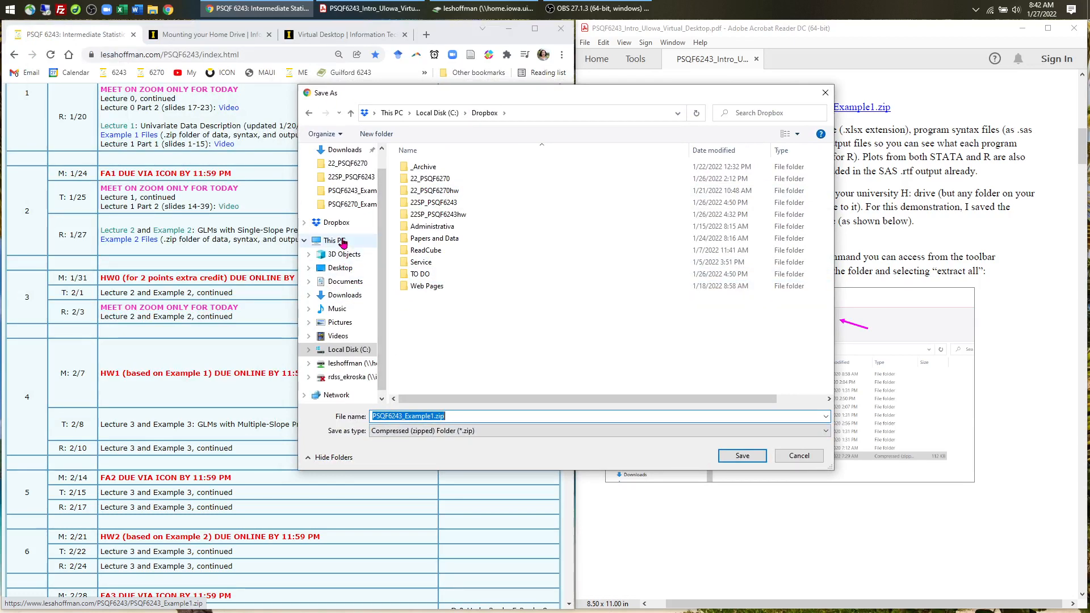
pyautogui.click(335, 244)
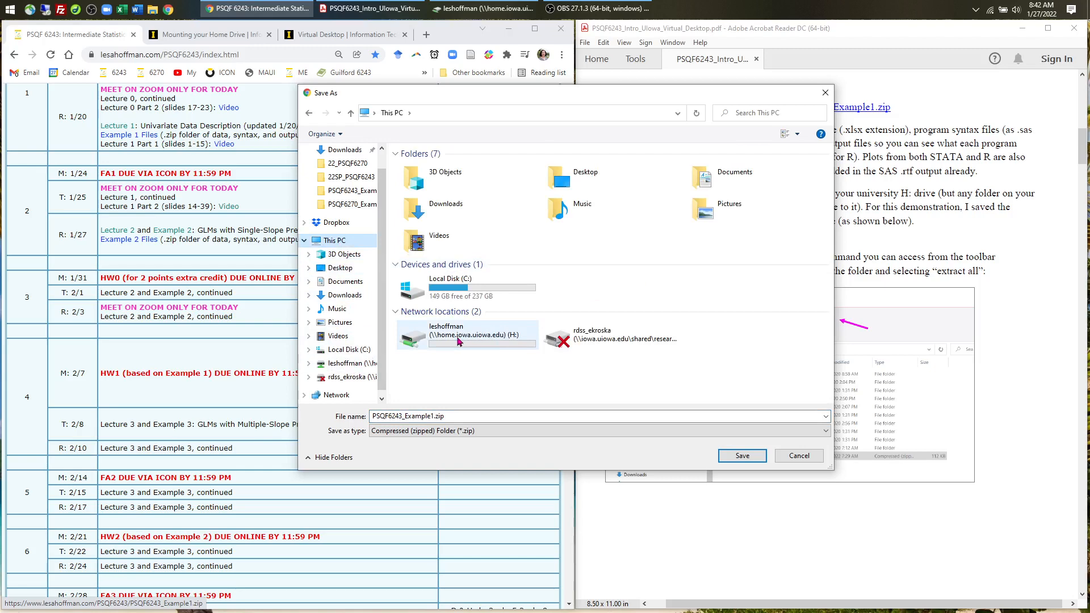
pyautogui.doubleClick(459, 340)
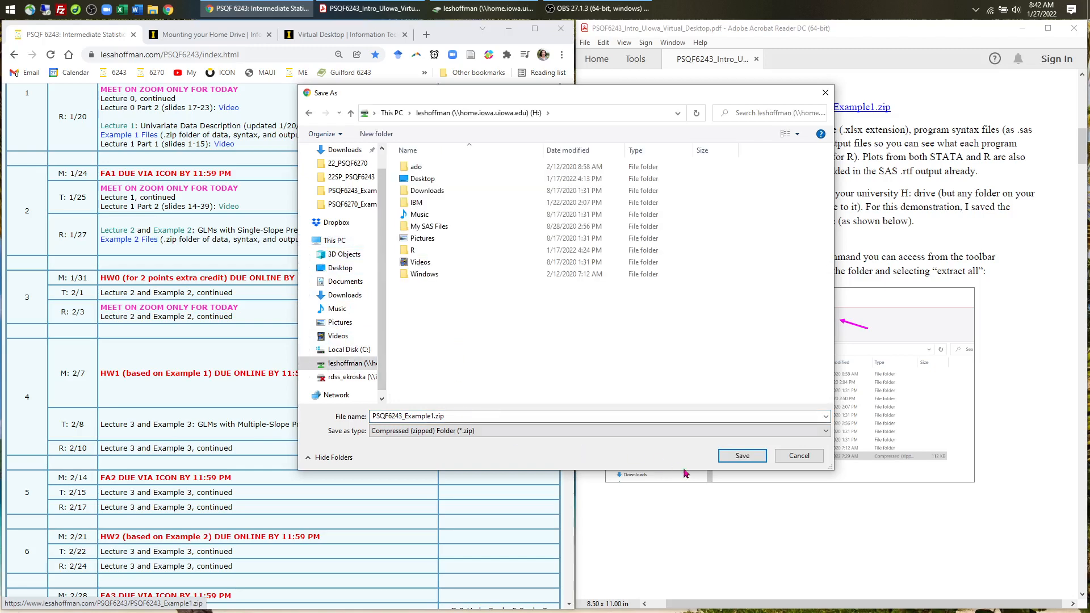
pyautogui.click(742, 456)
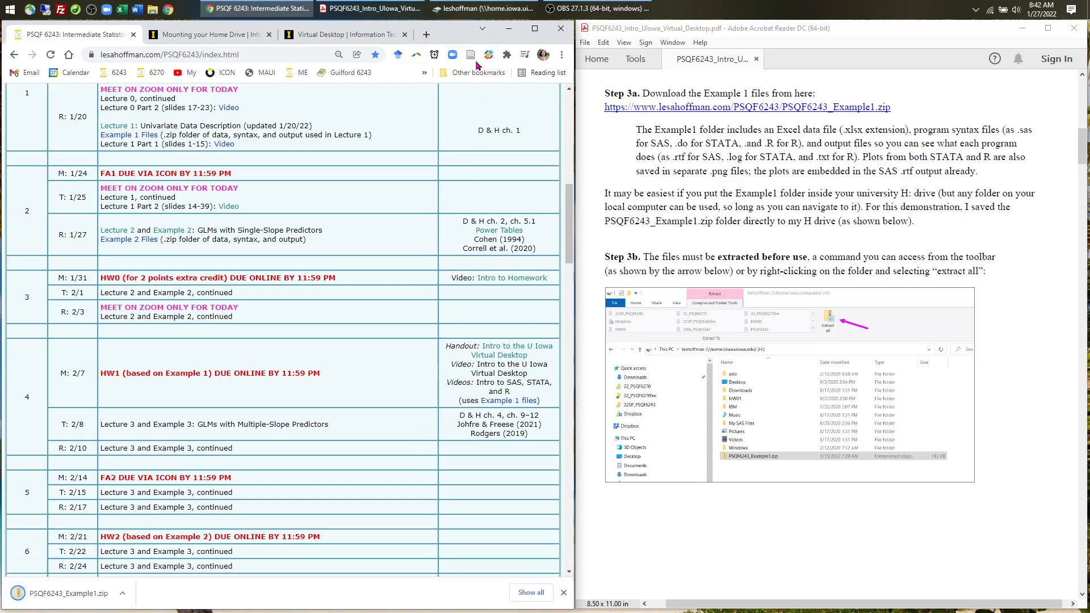
pyautogui.click(482, 8)
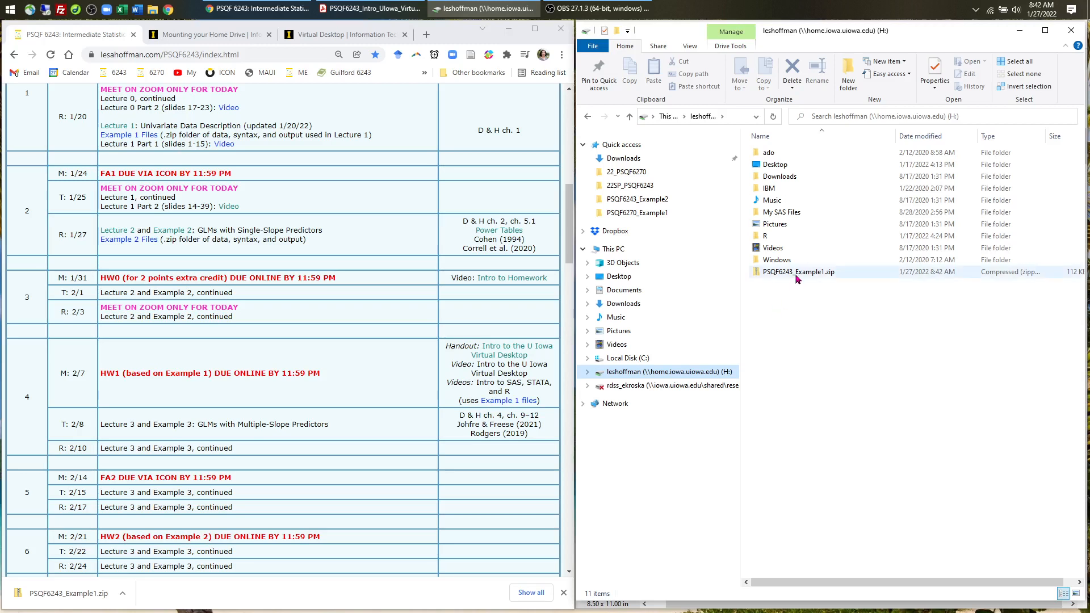
# - Run Extract All on PSQF6243_Example1.zip, targeting H:\PSQF6243_Example1
pyautogui.click(796, 276)
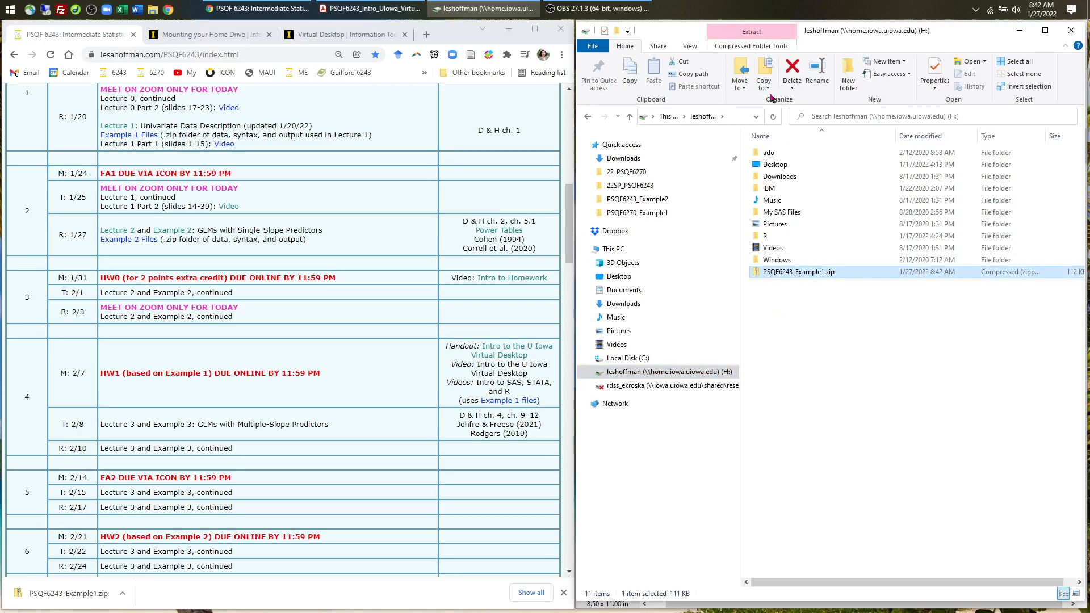
pyautogui.click(756, 49)
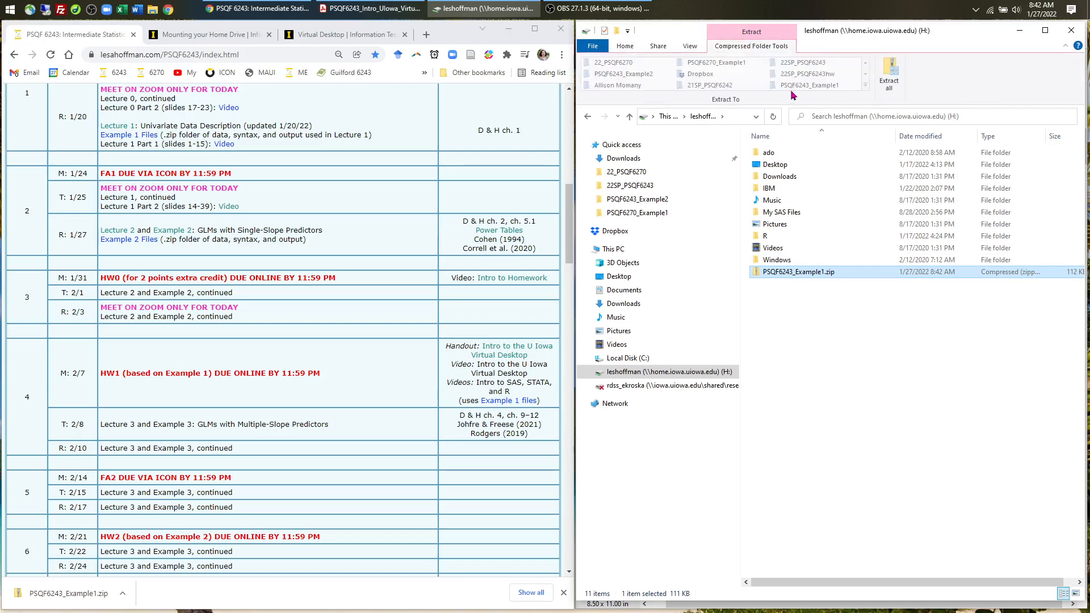
pyautogui.doubleClick(823, 272)
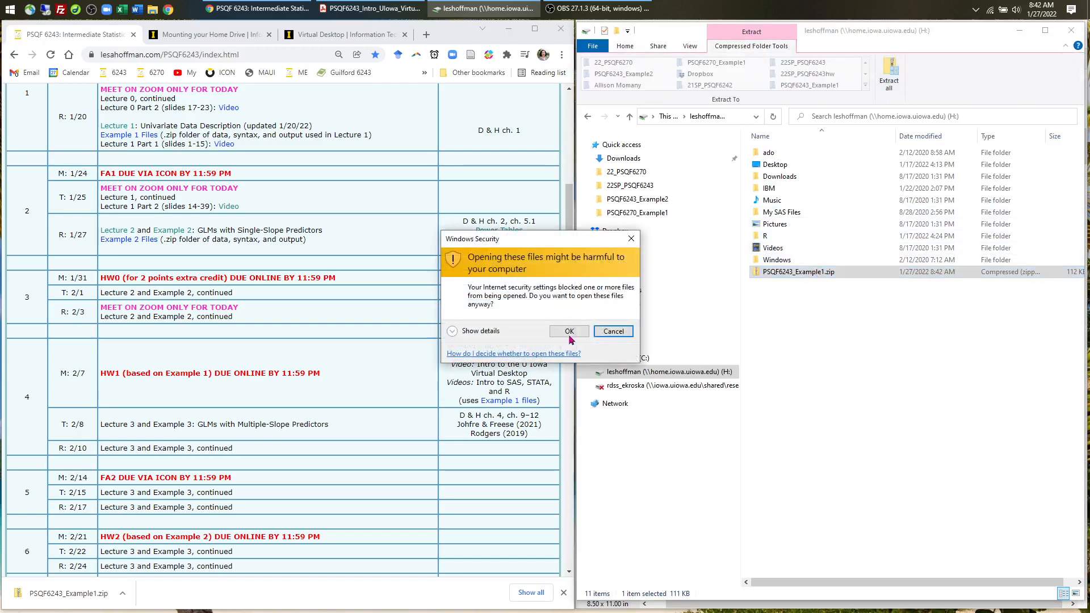
pyautogui.click(552, 335)
pyautogui.rightClick(782, 277)
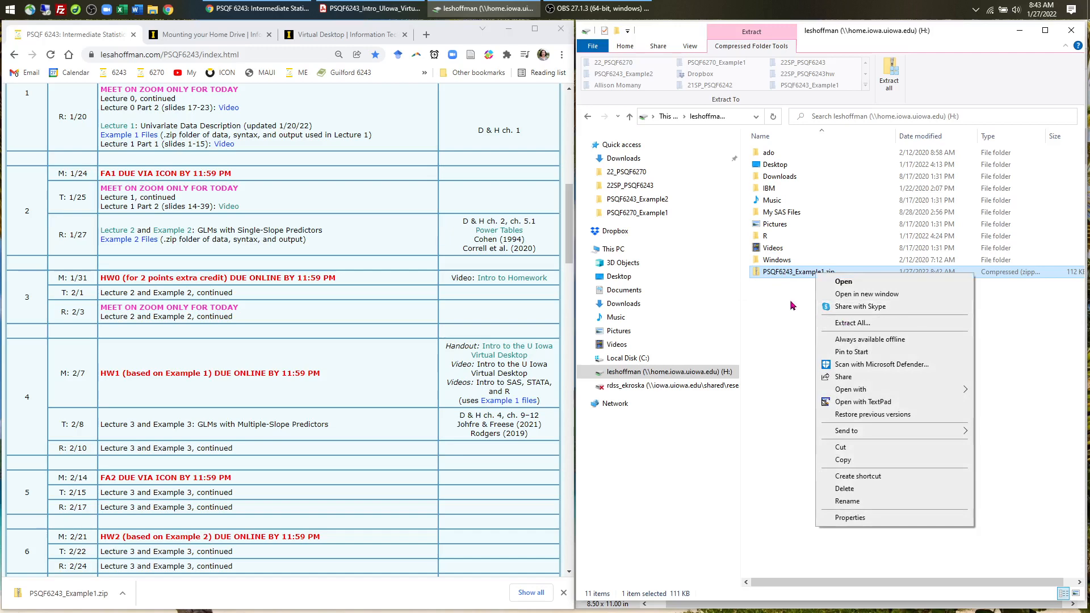
pyautogui.click(843, 323)
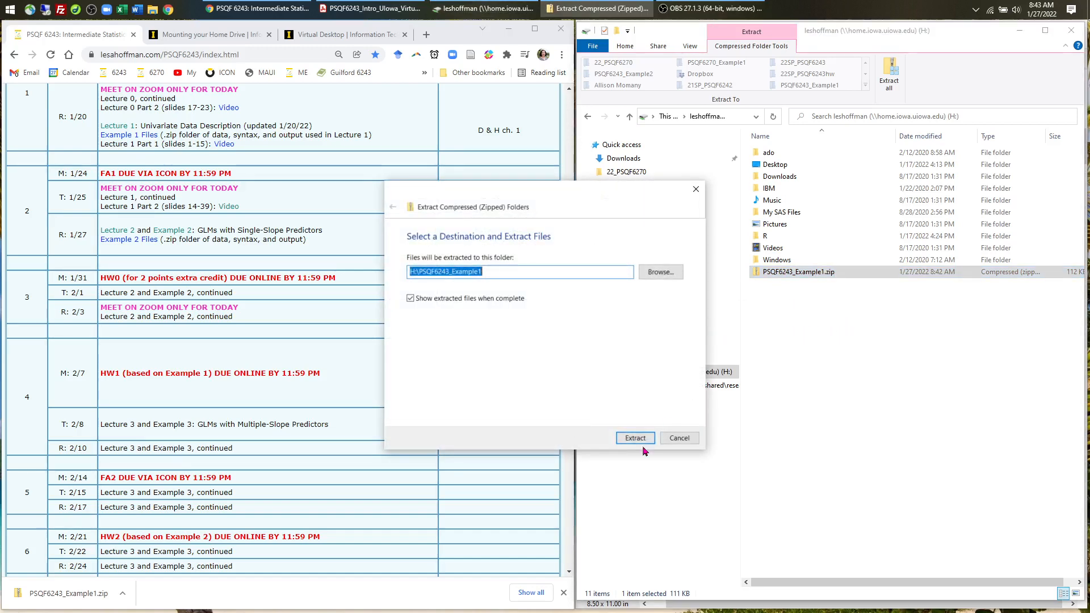
pyautogui.click(641, 442)
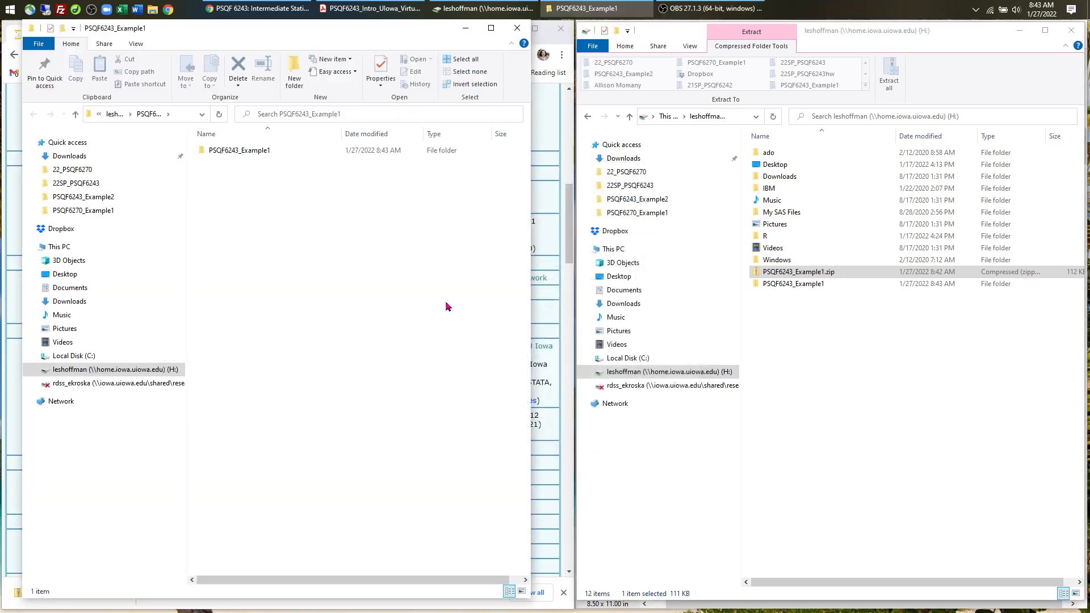
# - Close the extra window, open PSQF6243_Example1 and its inner subfolder, and check the full path
pyautogui.click(517, 27)
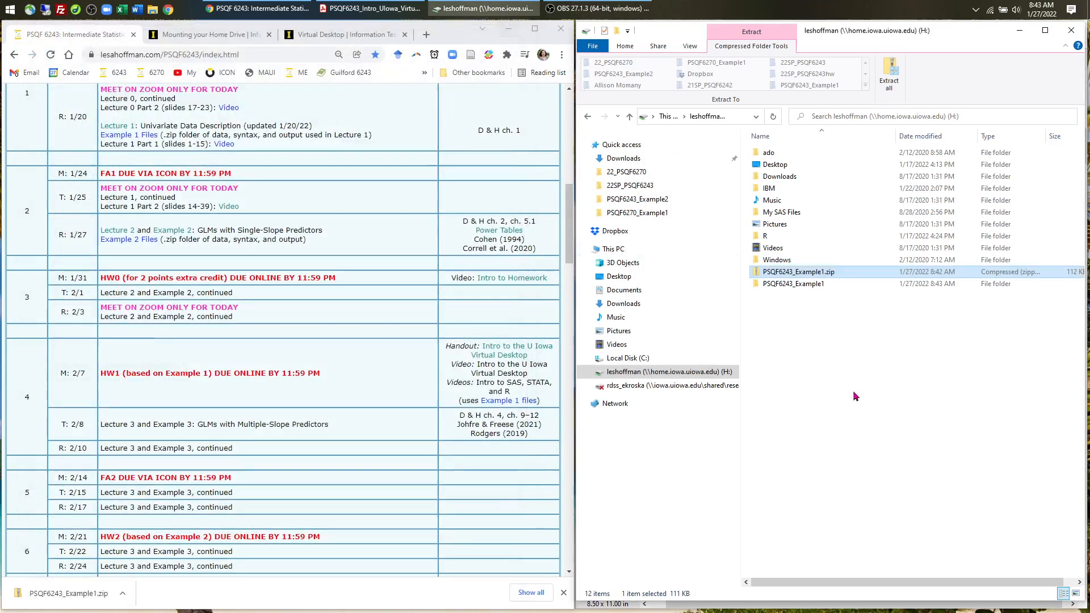
pyautogui.click(798, 285)
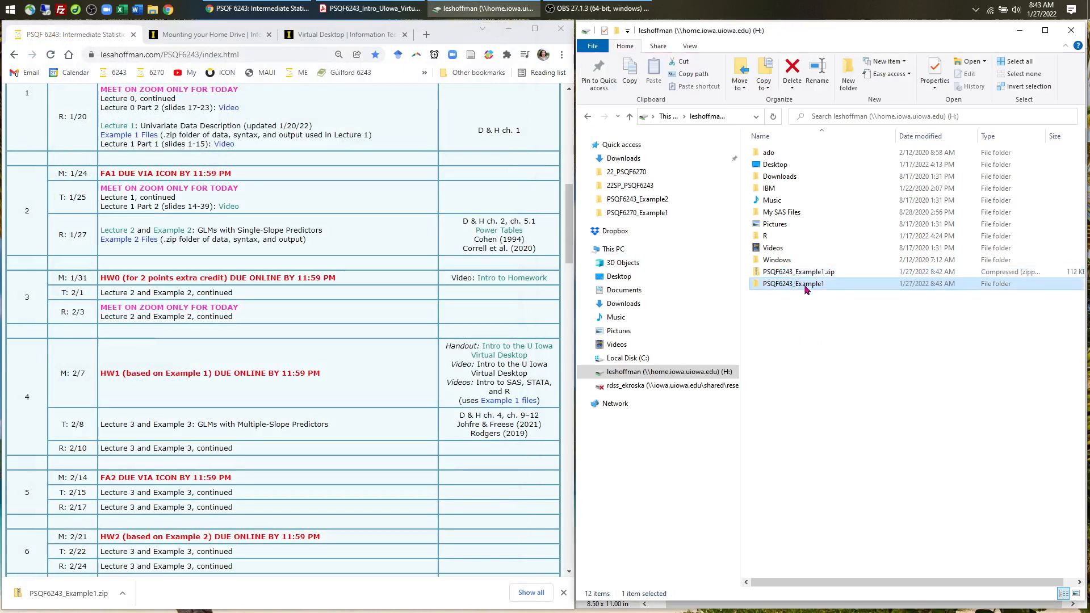
pyautogui.doubleClick(804, 289)
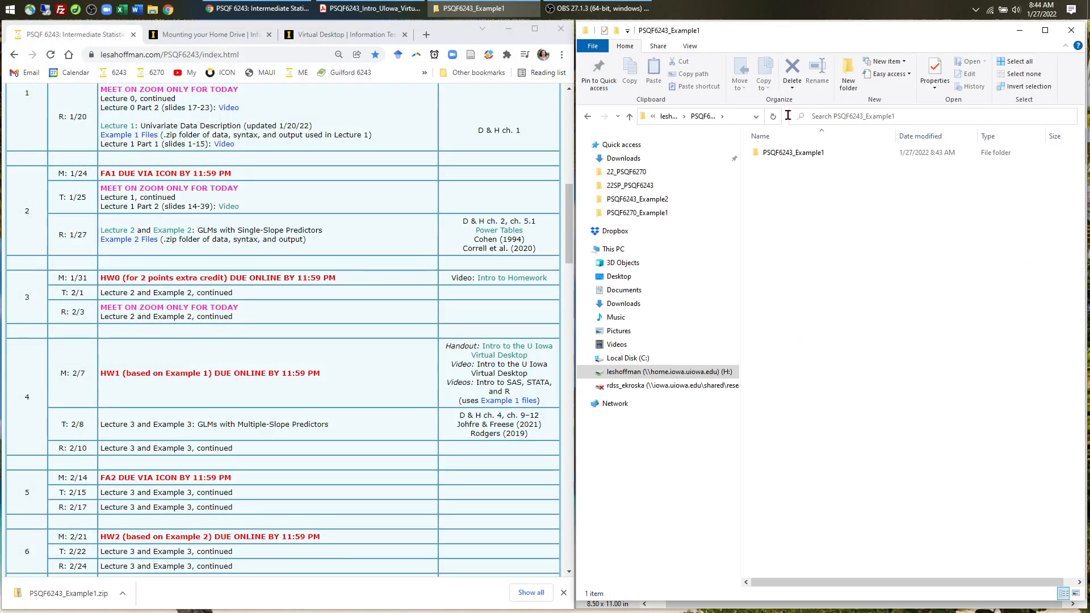
pyautogui.moveTo(789, 118); pyautogui.dragTo(993, 117)
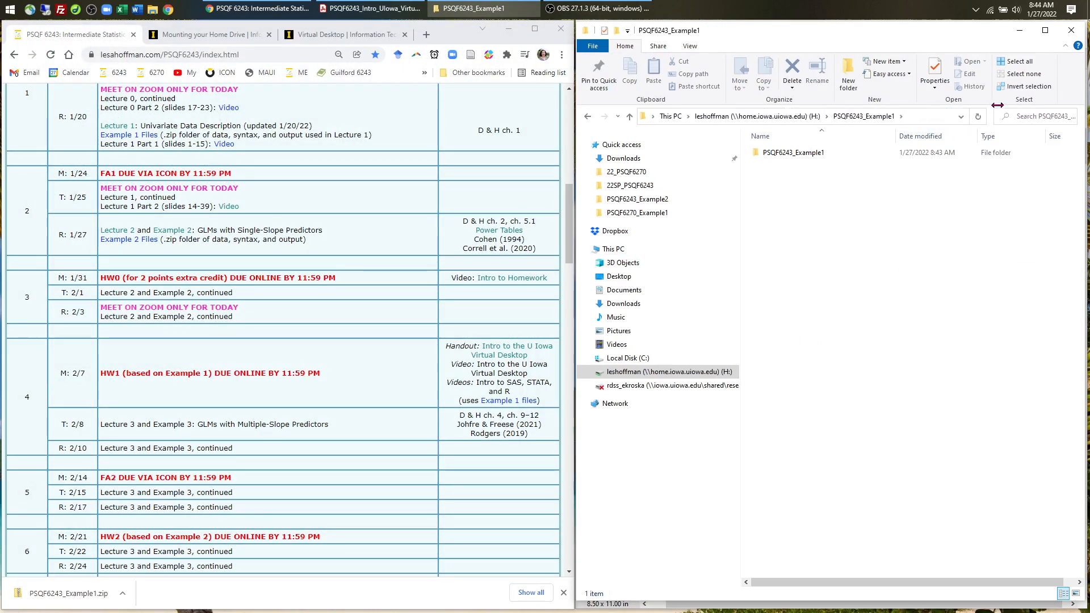
pyautogui.doubleClick(806, 153)
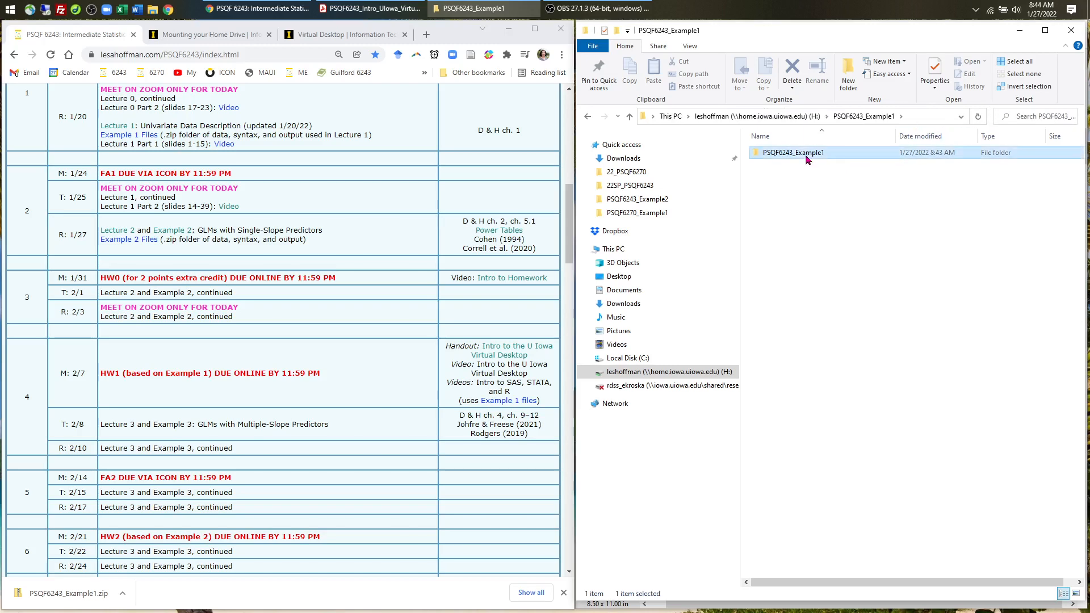
pyautogui.click(847, 116)
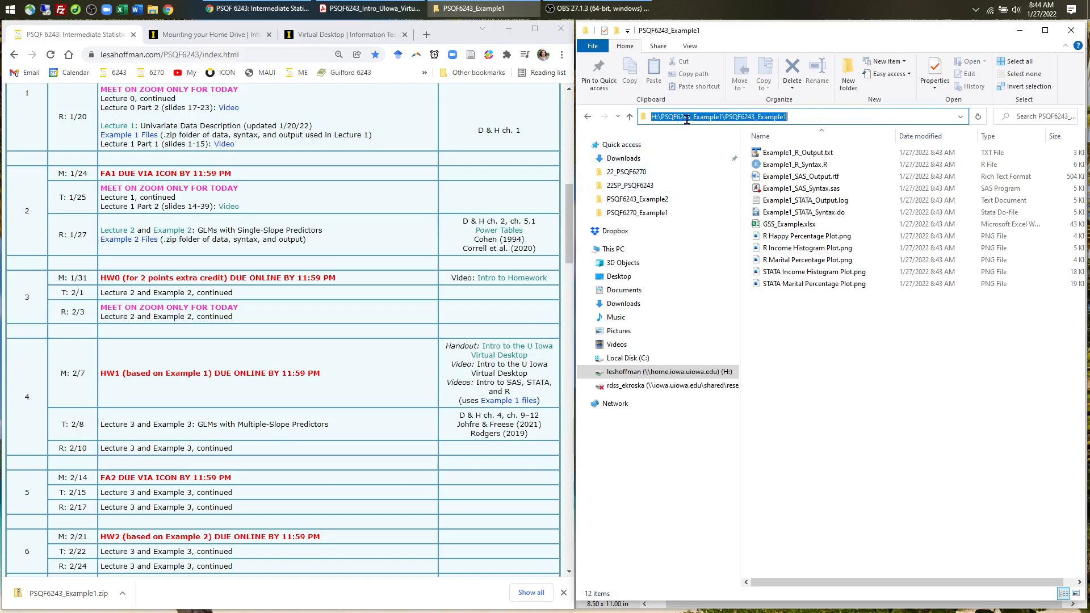
pyautogui.click(820, 348)
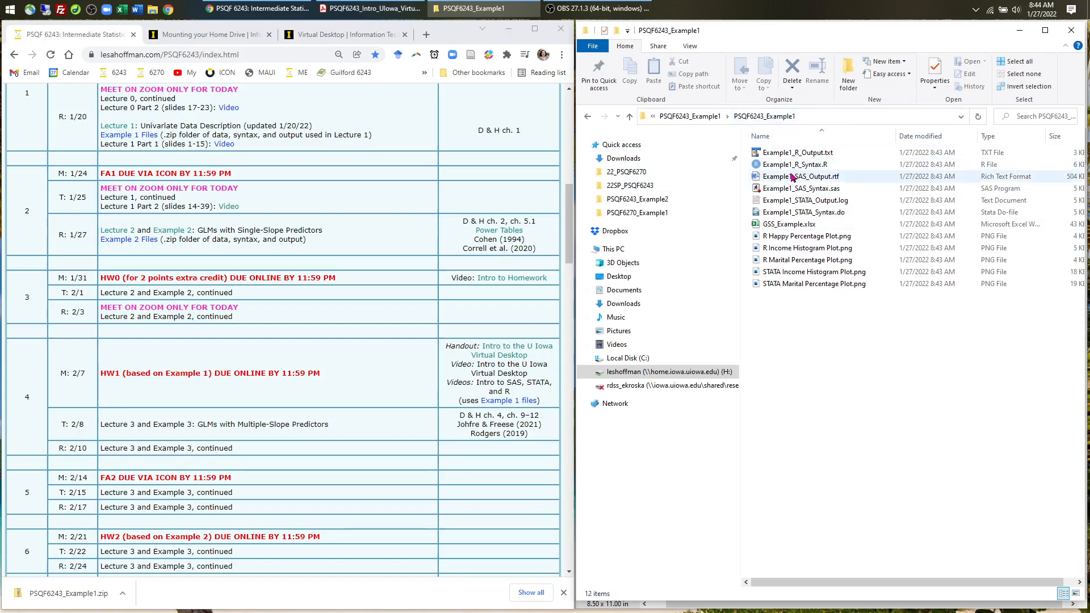
# - Go back to the H: drive, reopen the inner PSQF6243_Example1 folder, view layout options, and minimize Explorer
pyautogui.click(629, 117)
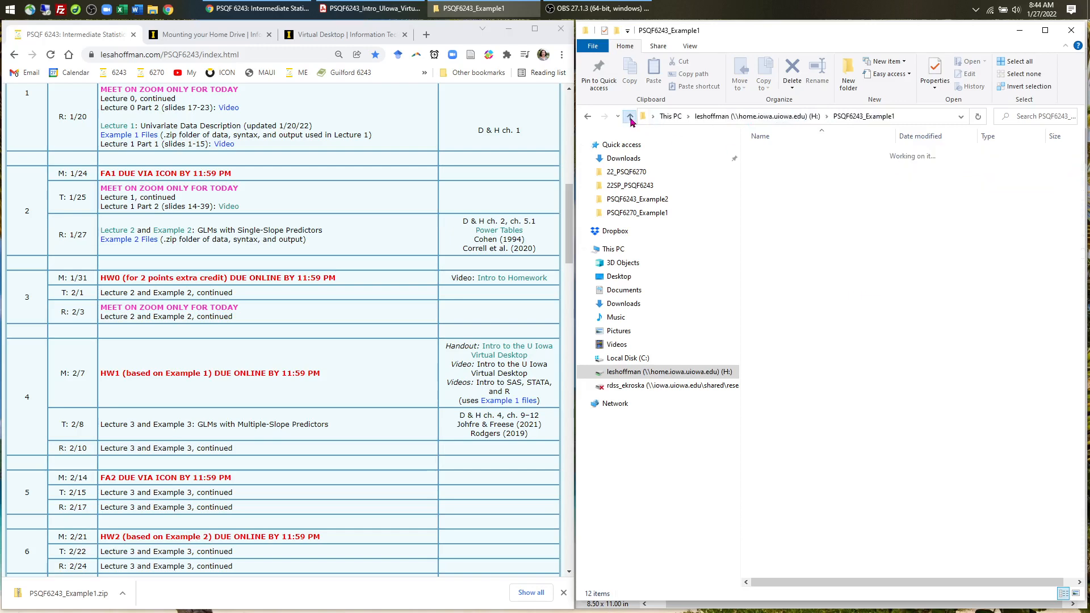
pyautogui.click(630, 116)
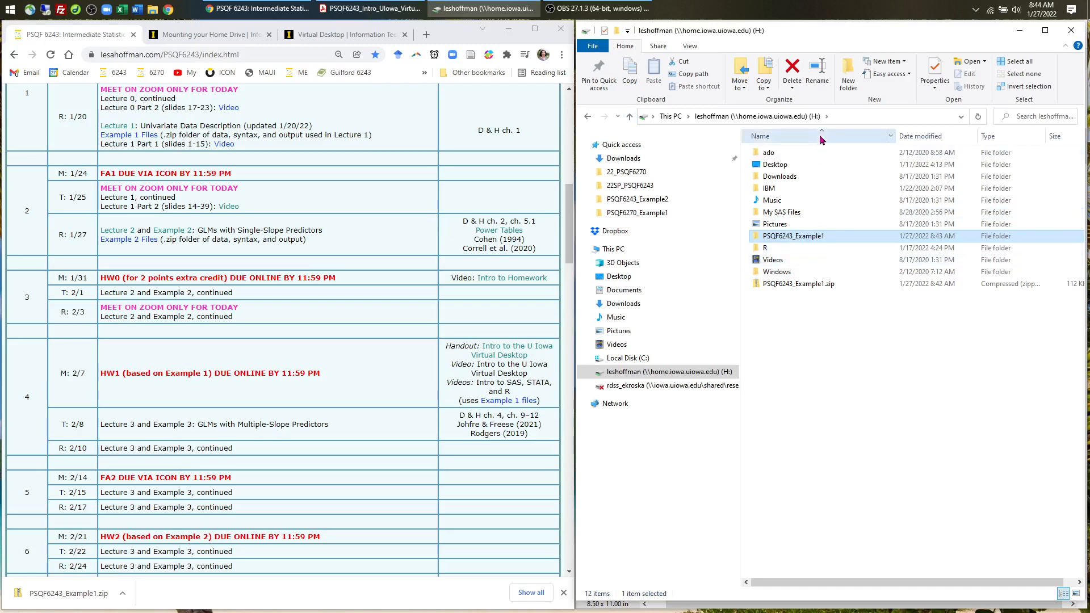
pyautogui.doubleClick(813, 239)
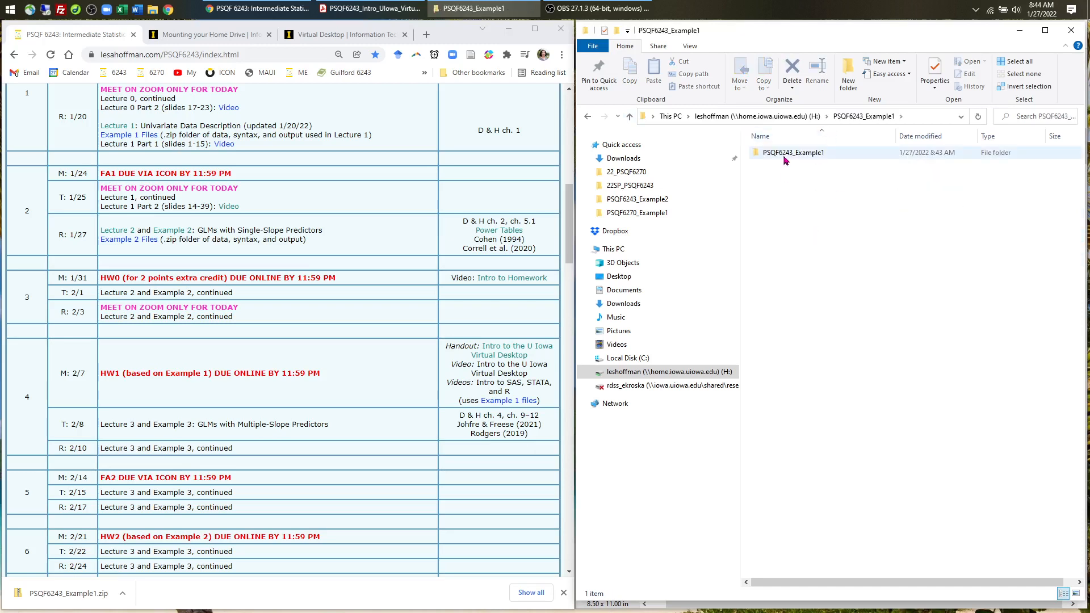
pyautogui.doubleClick(785, 159)
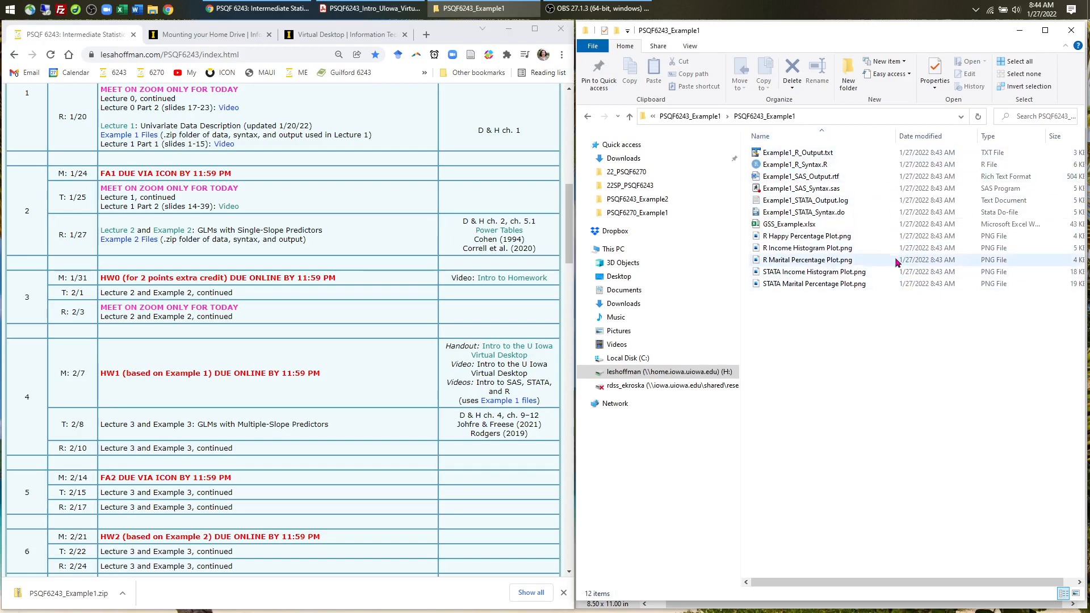
pyautogui.click(689, 50)
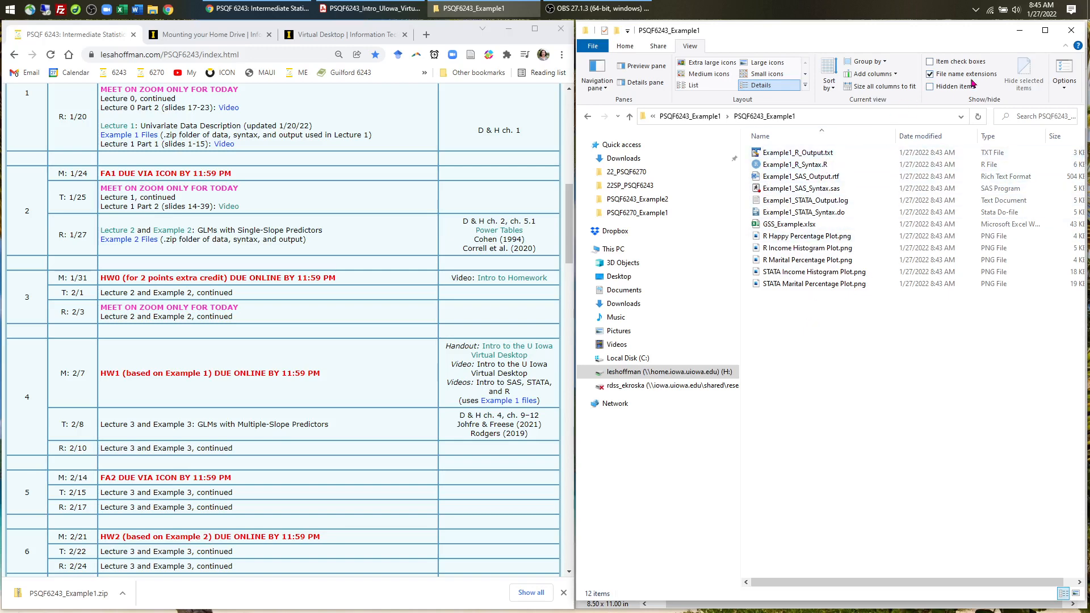
pyautogui.click(1025, 32)
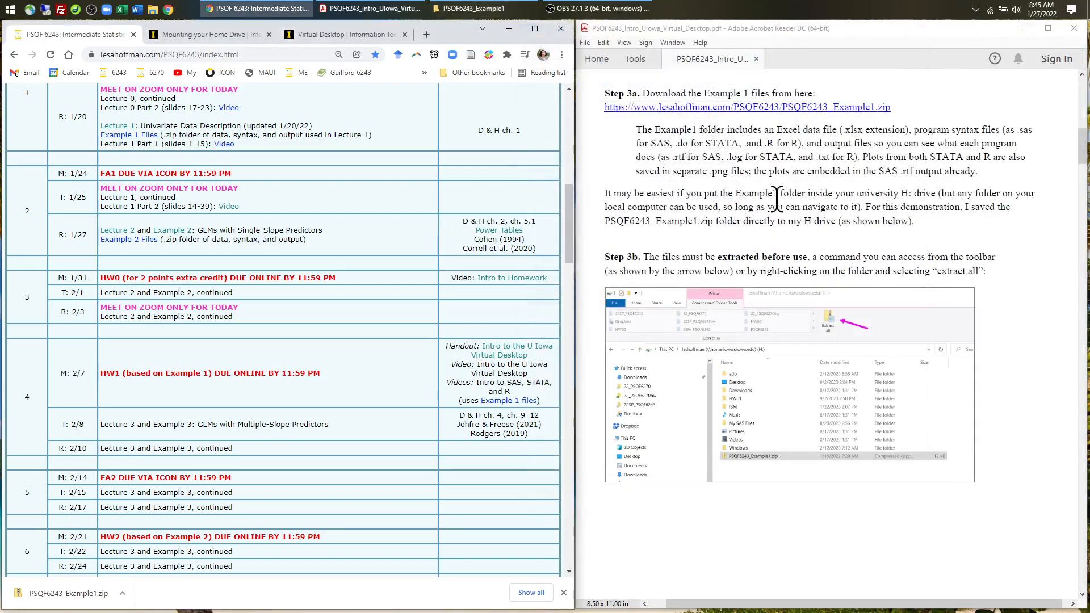
# - Close the Mounting your Home Drive tab and follow the Virtual Desktop Login link
pyautogui.scroll(-10, 779, 203)
pyautogui.scroll(-9, 783, 213)
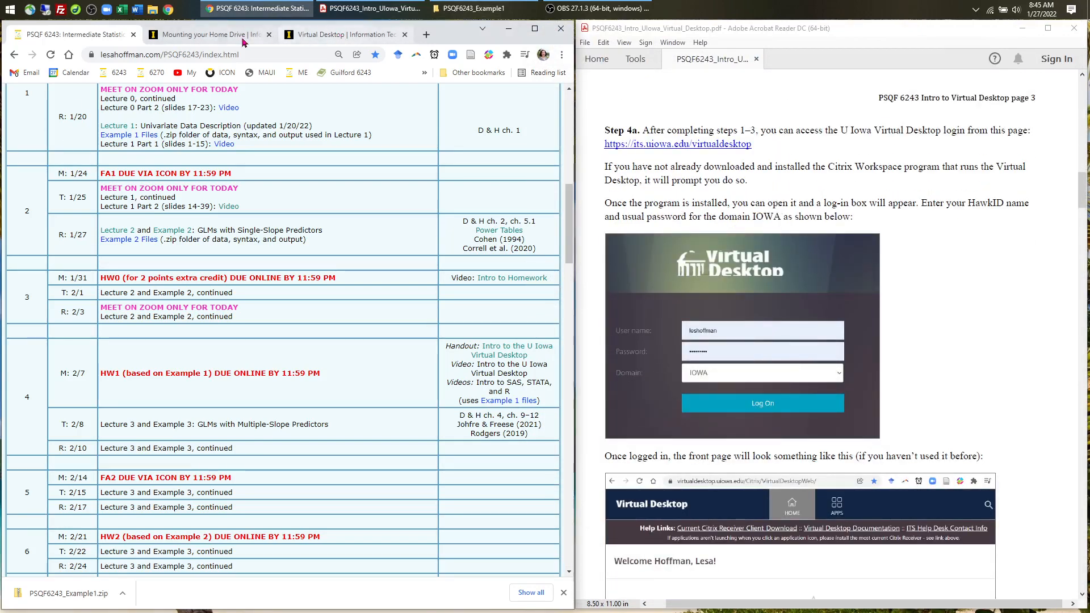
pyautogui.click(216, 37)
pyautogui.click(269, 35)
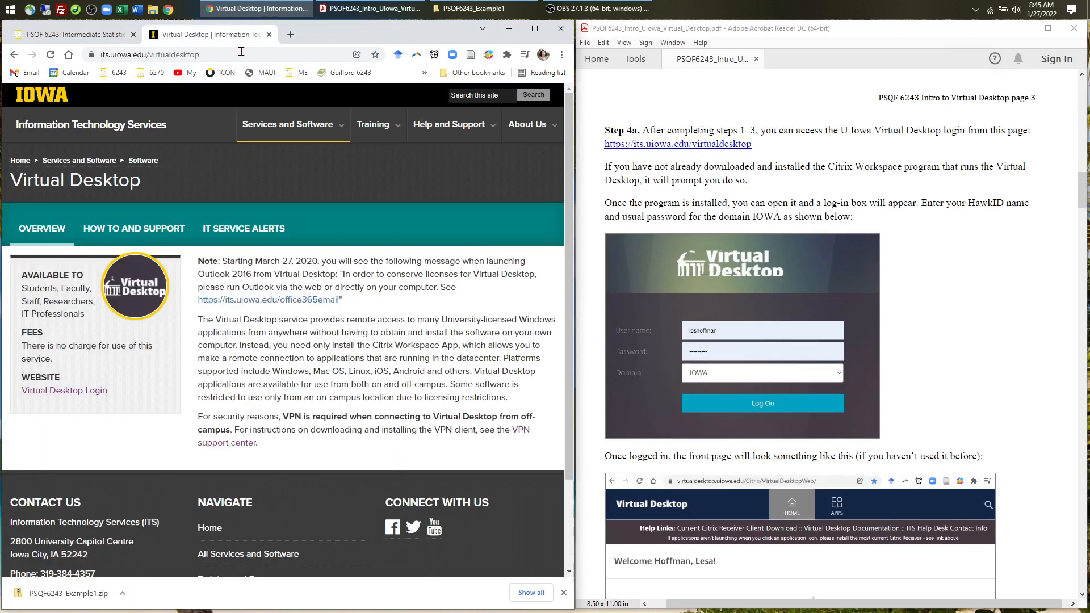
pyautogui.click(96, 392)
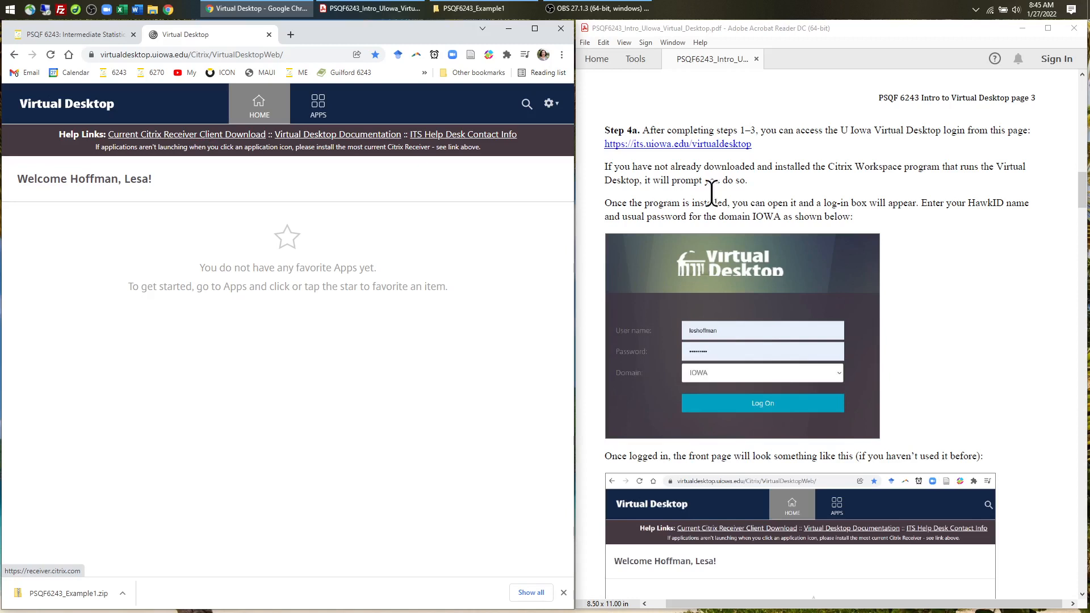
# - Filter the Virtual Desktop apps to the Miscellaneous category and bring the Example1 Explorer window forward
pyautogui.scroll(-8, 727, 196)
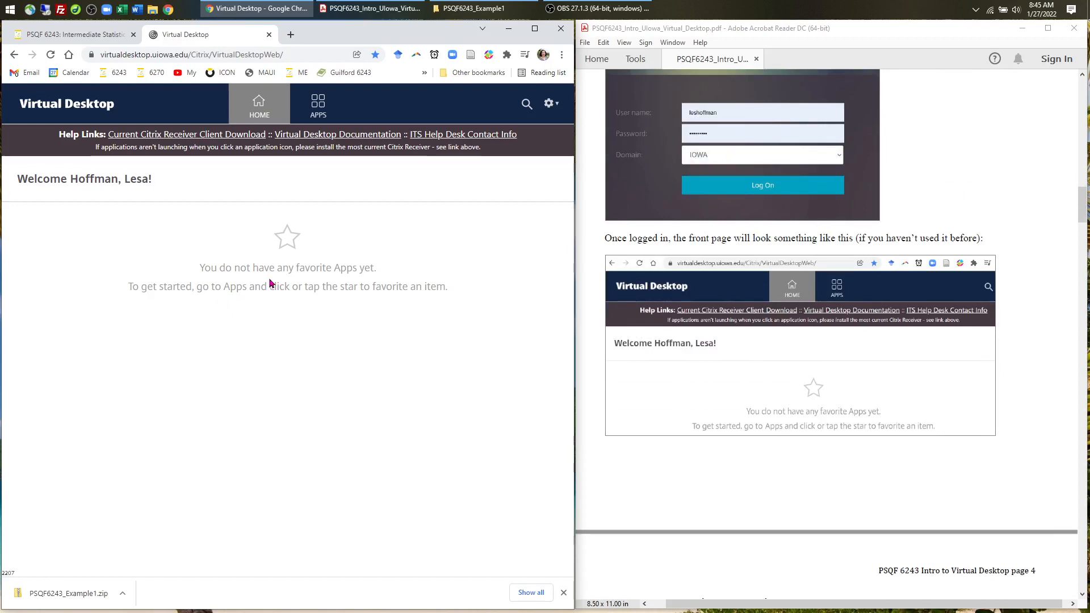
pyautogui.click(311, 108)
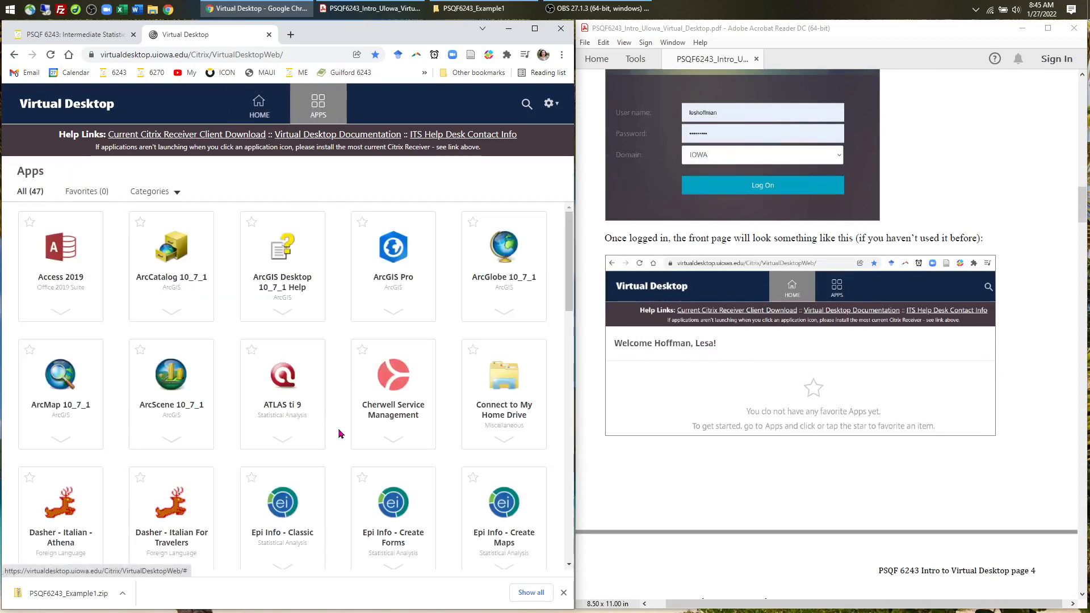
pyautogui.scroll(-3, 759, 420)
pyautogui.scroll(-4, 755, 398)
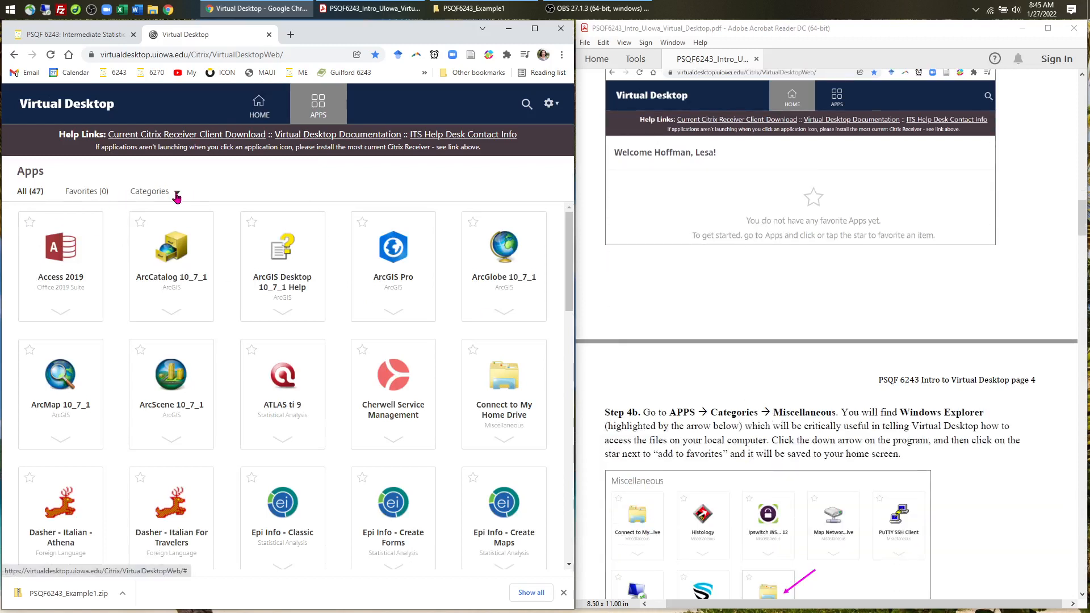
pyautogui.click(176, 195)
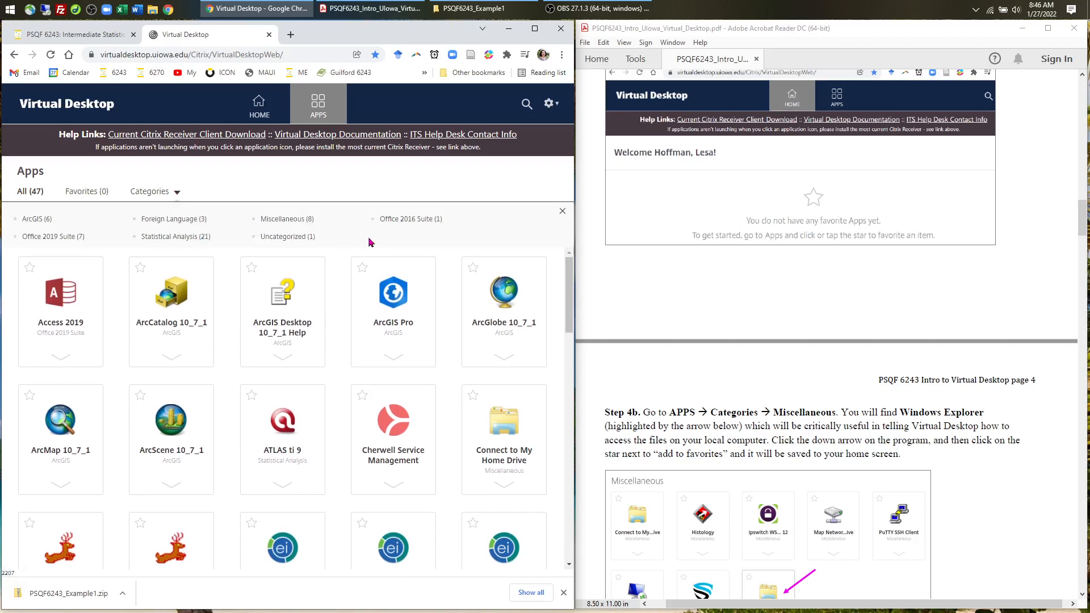
pyautogui.click(293, 221)
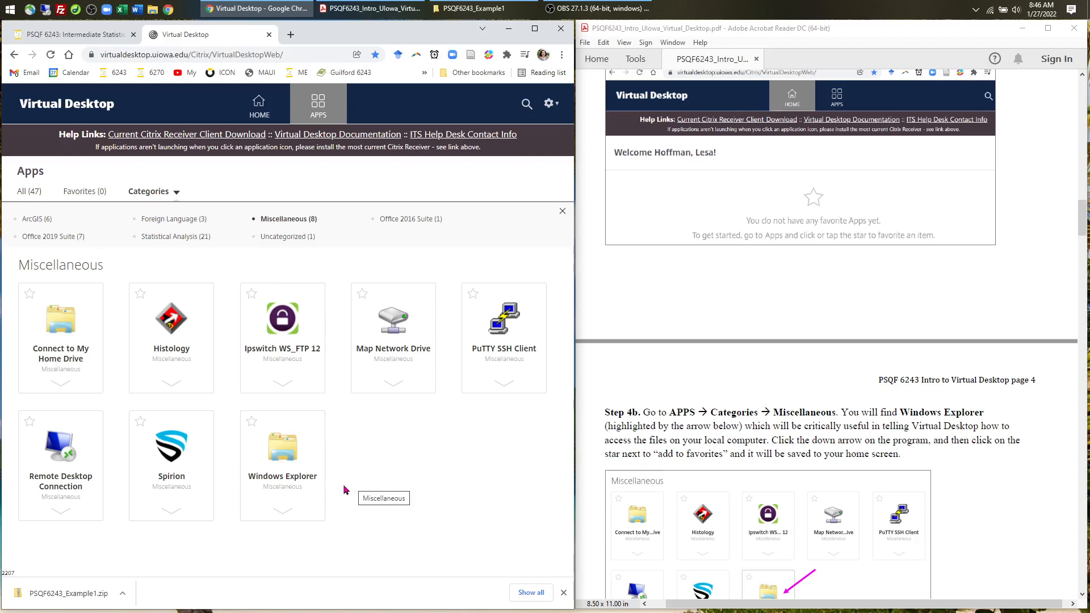
pyautogui.click(471, 8)
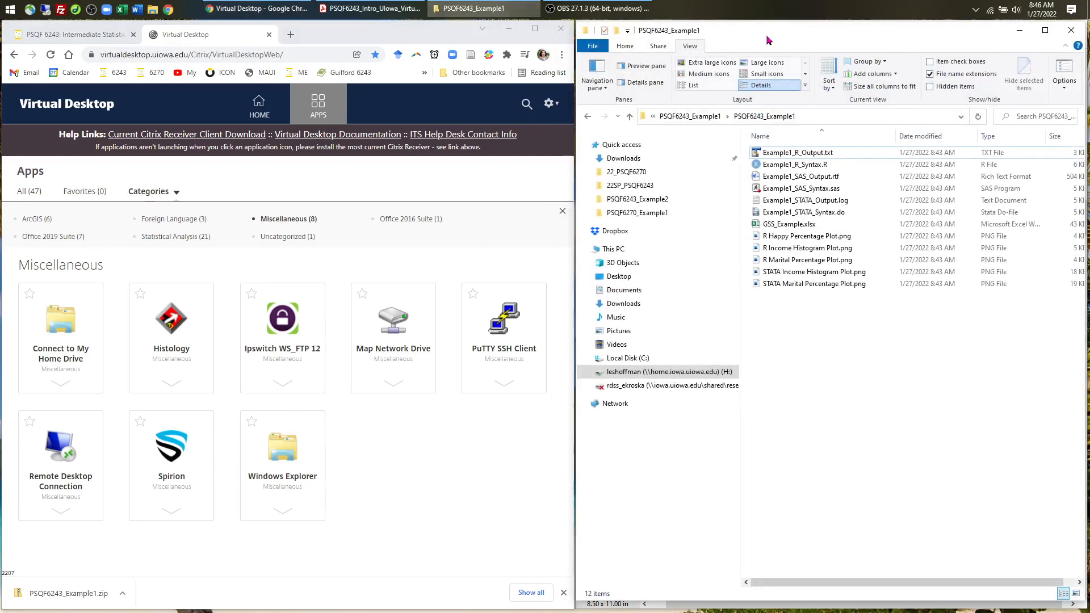
# - Close the PSQF6243_Example1 File Explorer window
pyautogui.moveTo(842, 40)
pyautogui.mouseDown()
pyautogui.moveTo(812, 106)
pyautogui.moveTo(844, 40)
pyautogui.mouseUp()
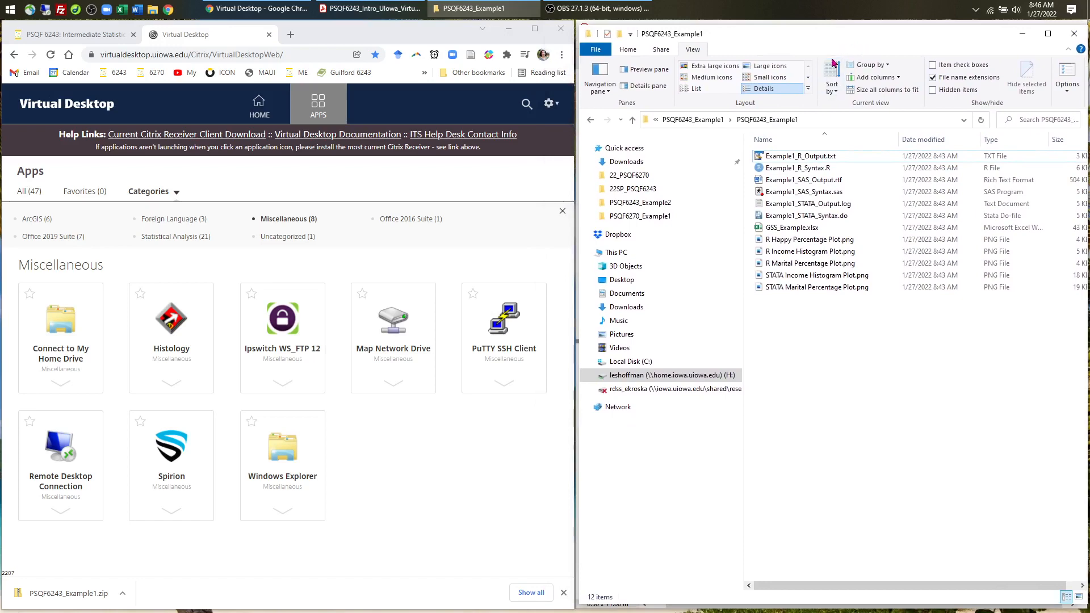
pyautogui.click(1069, 38)
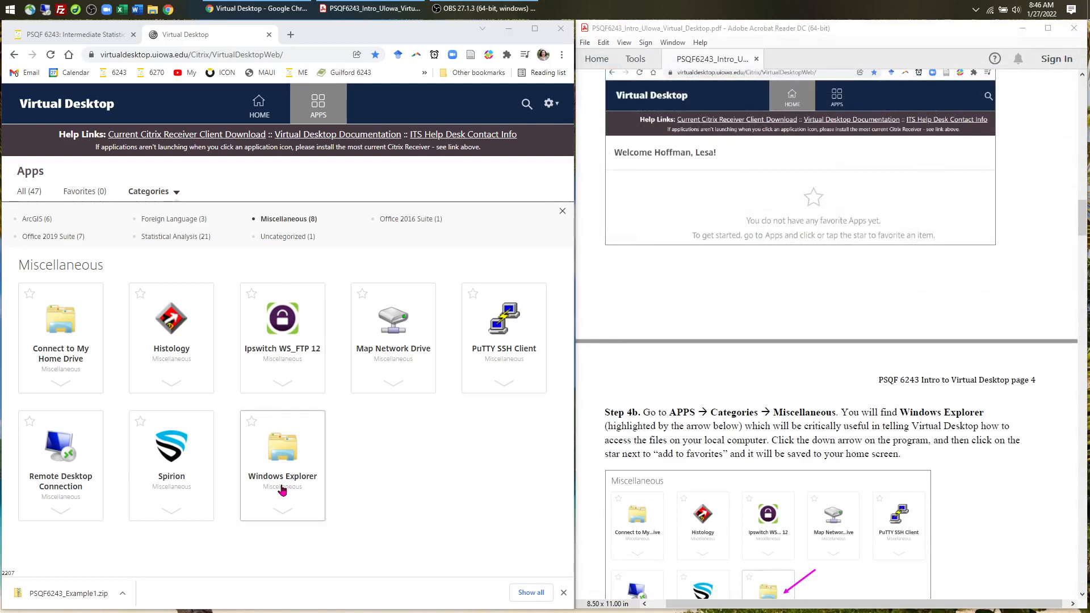
# - Add the Windows Explorer app to favorites from its tile's action menu
pyautogui.click(282, 510)
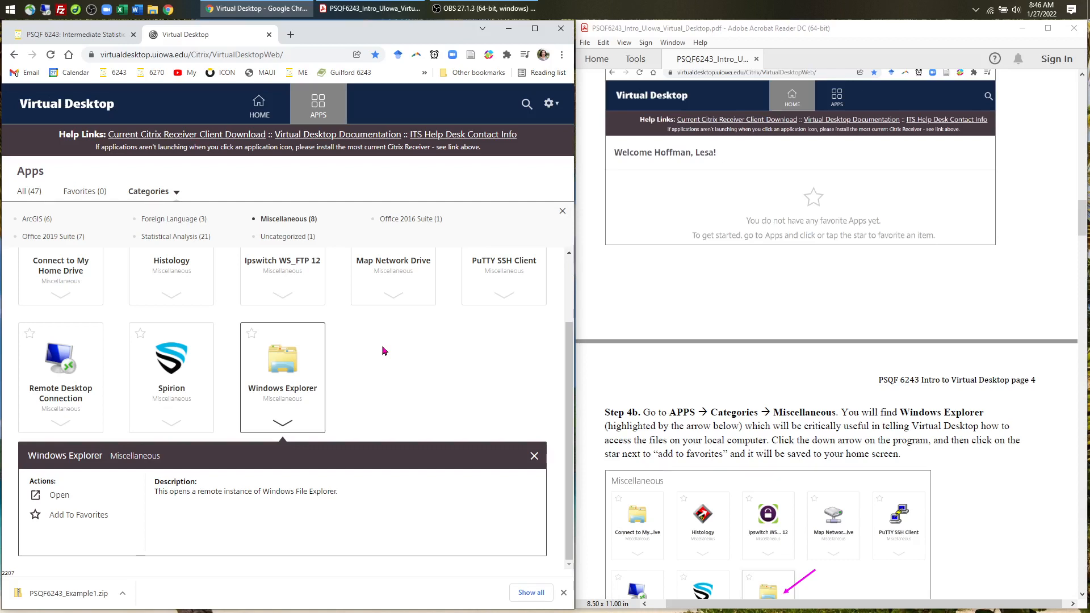
pyautogui.click(63, 517)
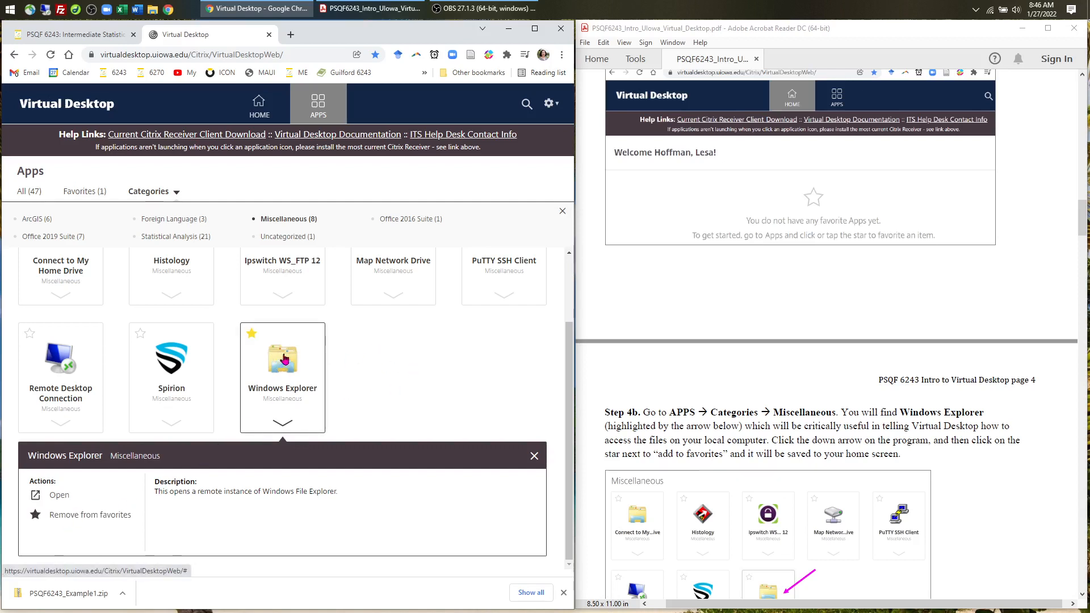
pyautogui.scroll(-3, 694, 344)
pyautogui.scroll(-3, 694, 344)
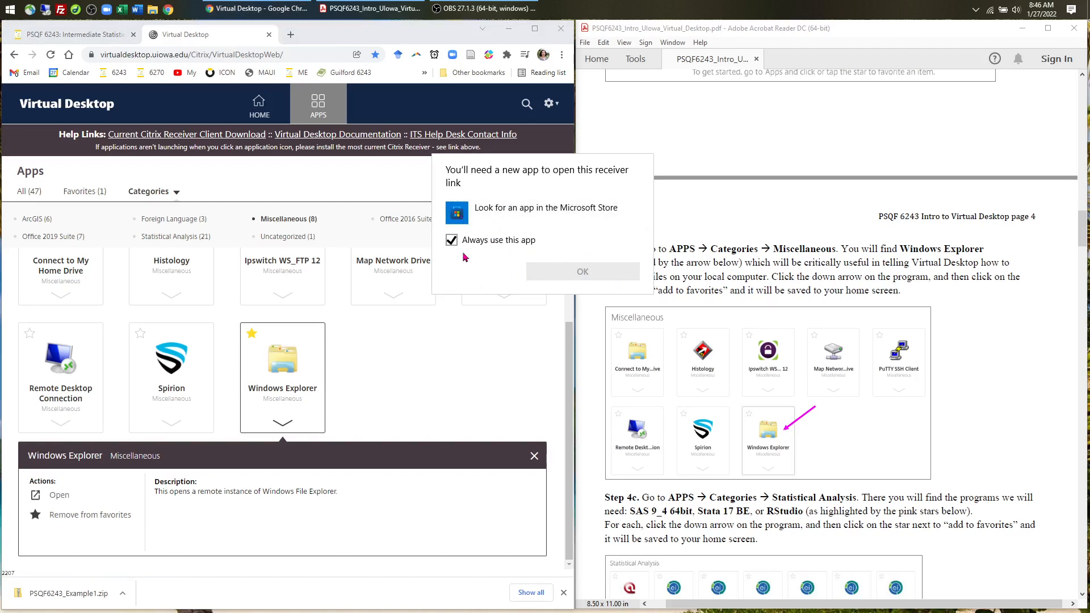
# - Answer the receiver-link prompt with 'Look for an app in the Microsoft Store', then return to the apps page
pyautogui.click(467, 214)
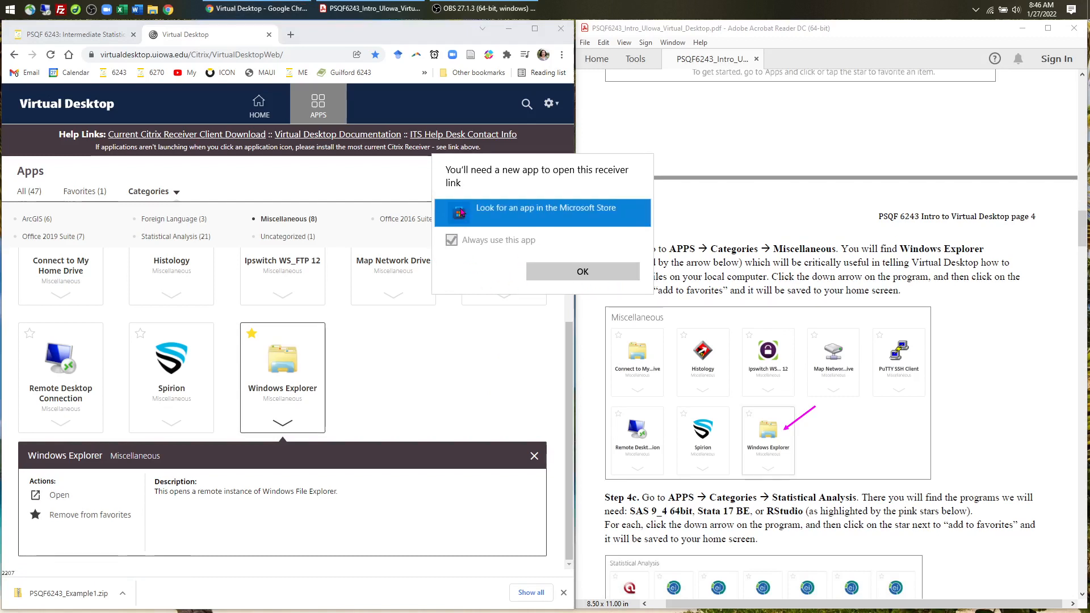
pyautogui.click(580, 273)
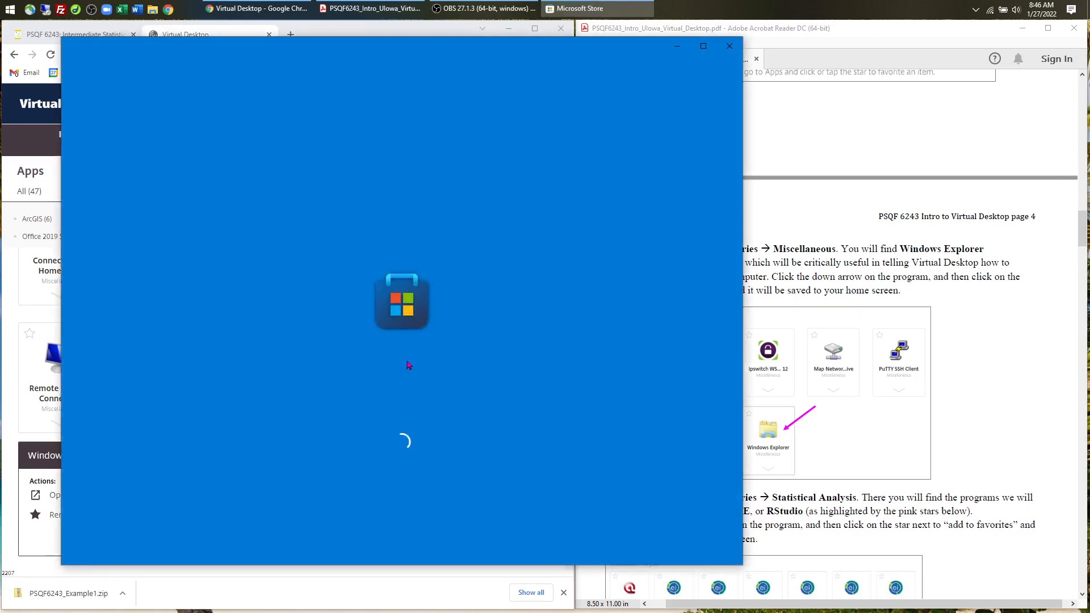
pyautogui.click(483, 8)
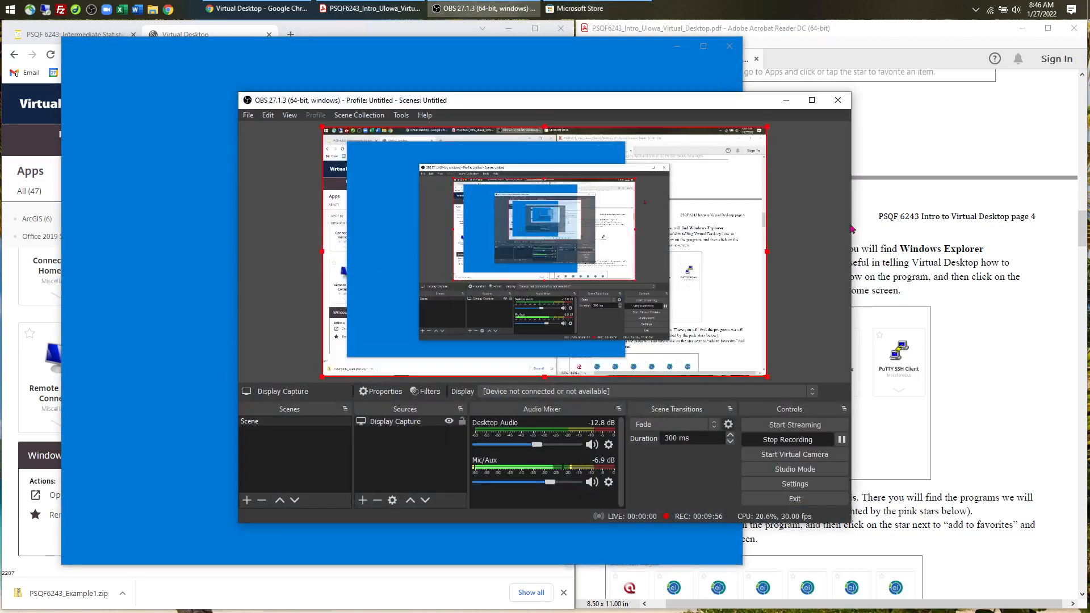
pyautogui.click(842, 440)
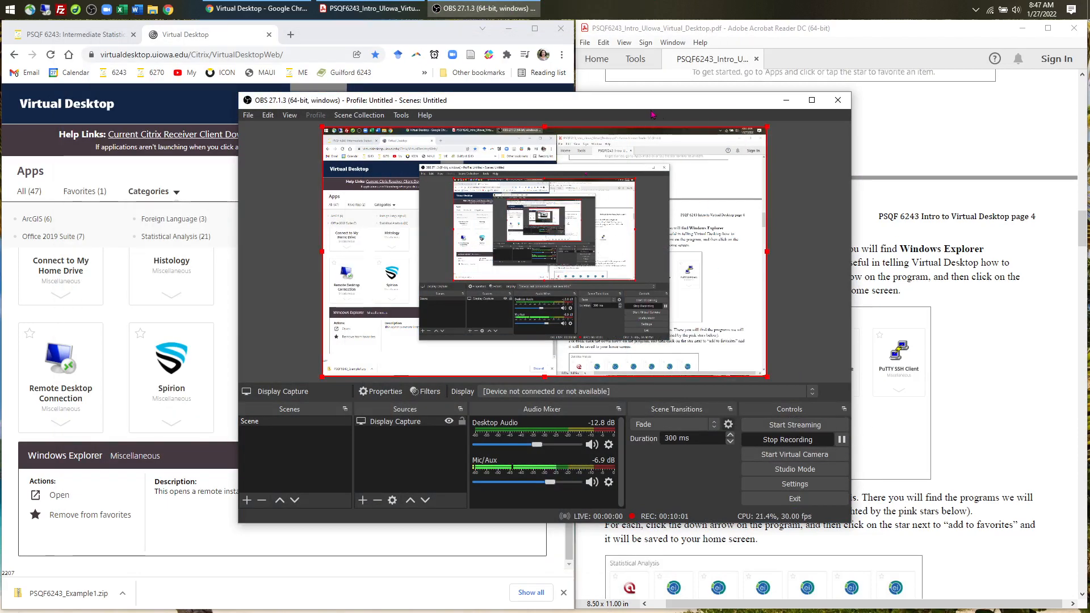
pyautogui.click(787, 99)
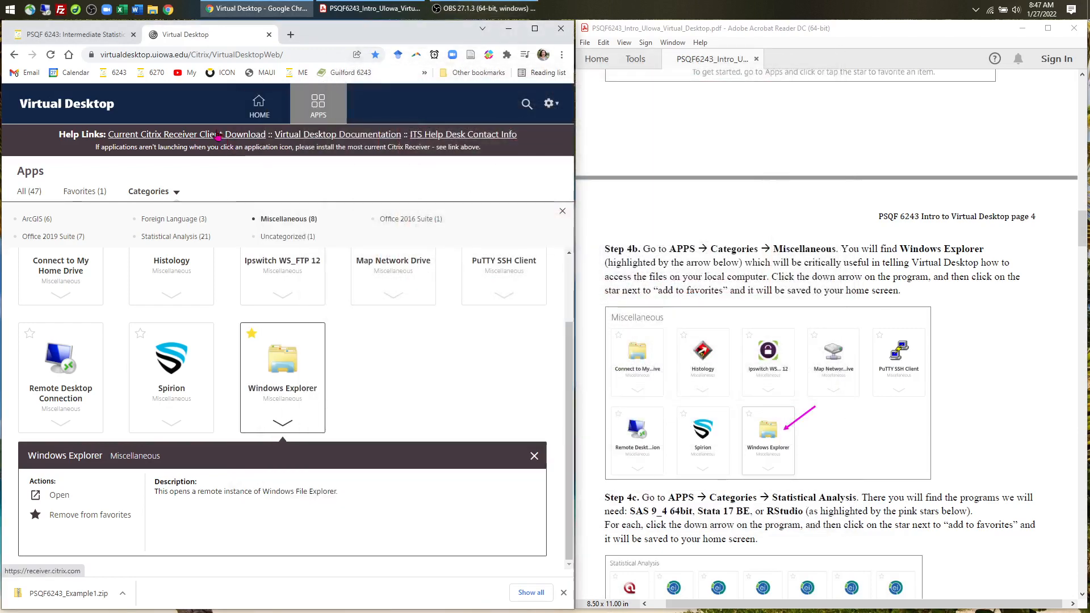
# - Open the 'Current Citrix Receiver Client Download' link to the Citrix Workspace app 2112.1 page
pyautogui.click(217, 136)
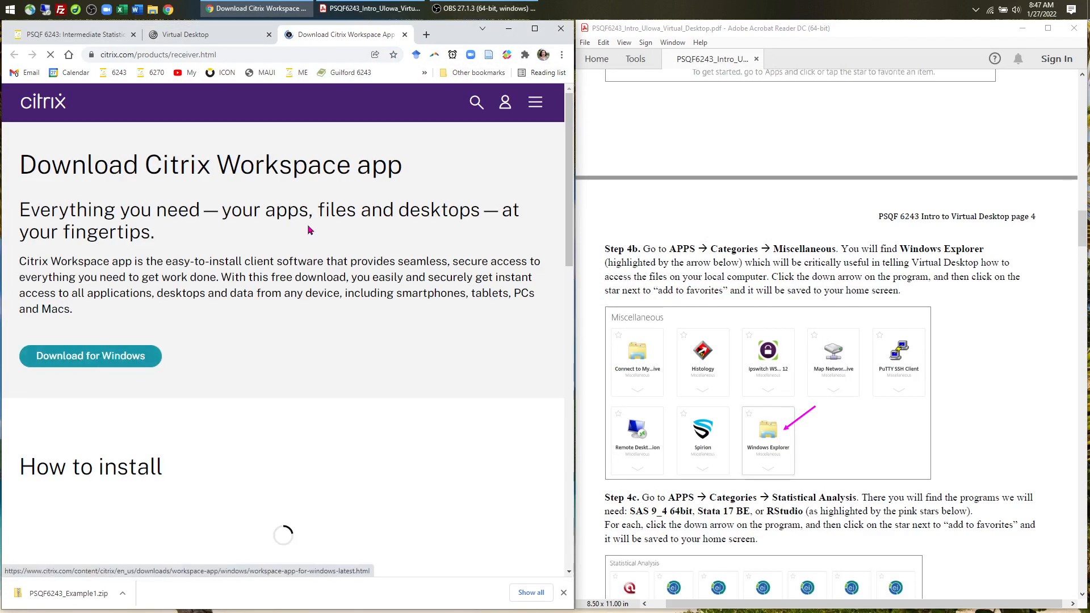
pyautogui.click(483, 8)
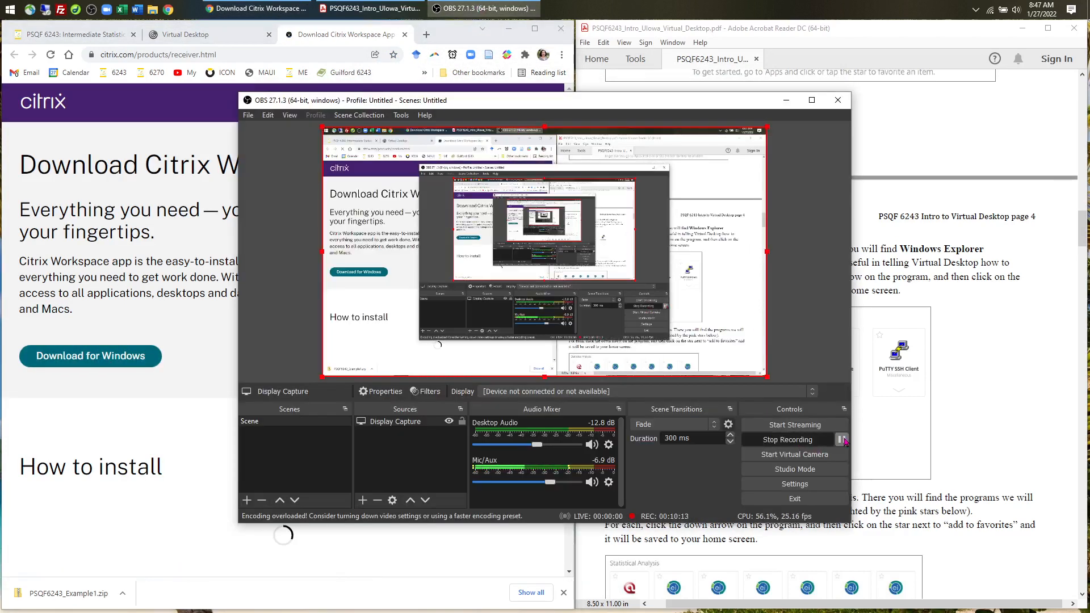
pyautogui.click(841, 440)
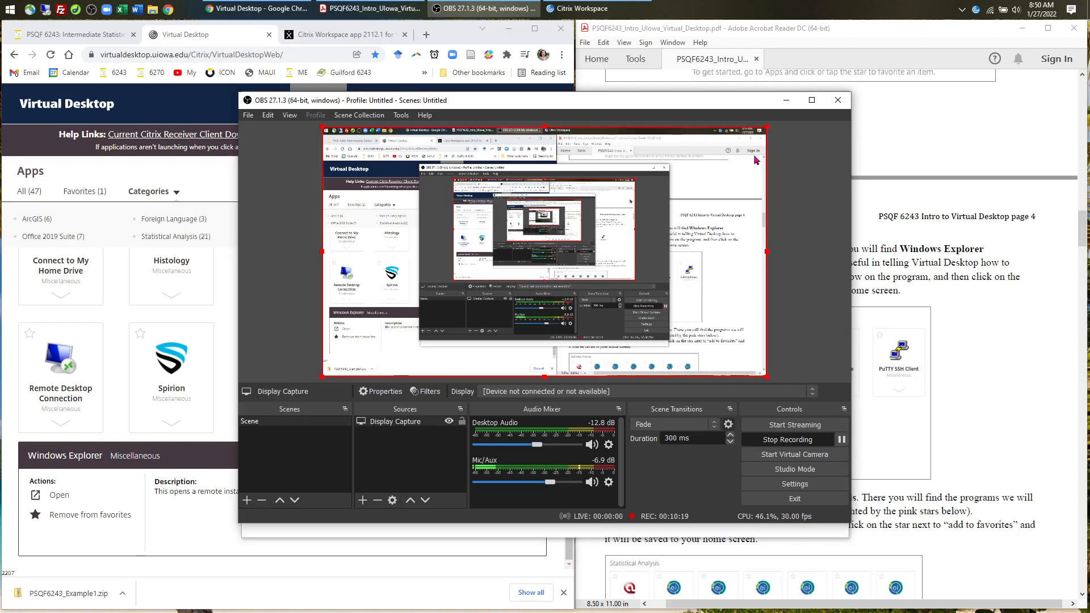
# - Accept the suggested configuration, choose VirtualDesktop, and log on with the user's credentials
pyautogui.click(786, 101)
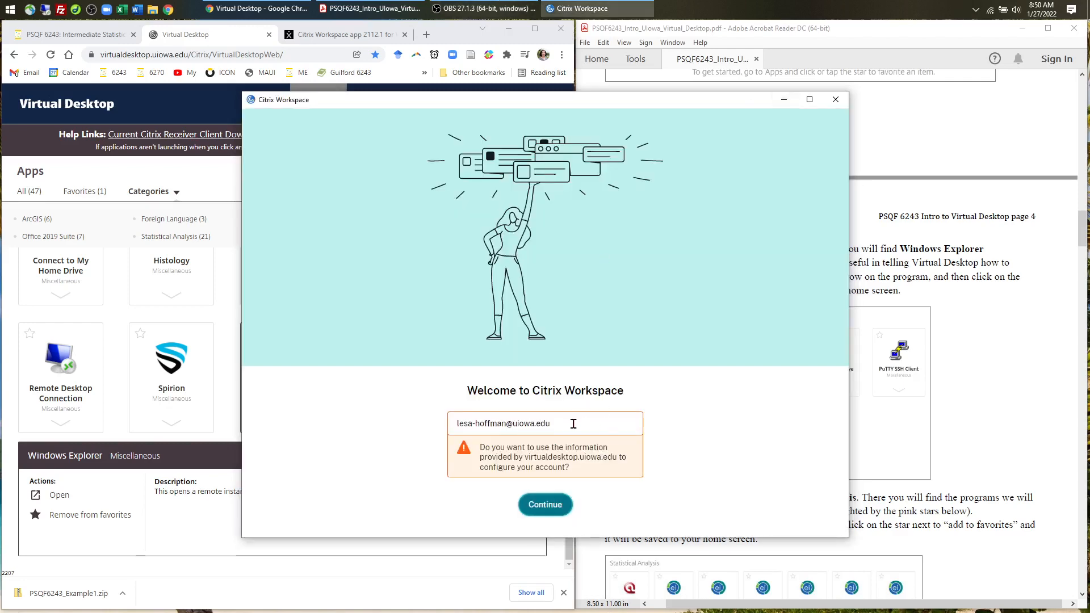
pyautogui.click(545, 507)
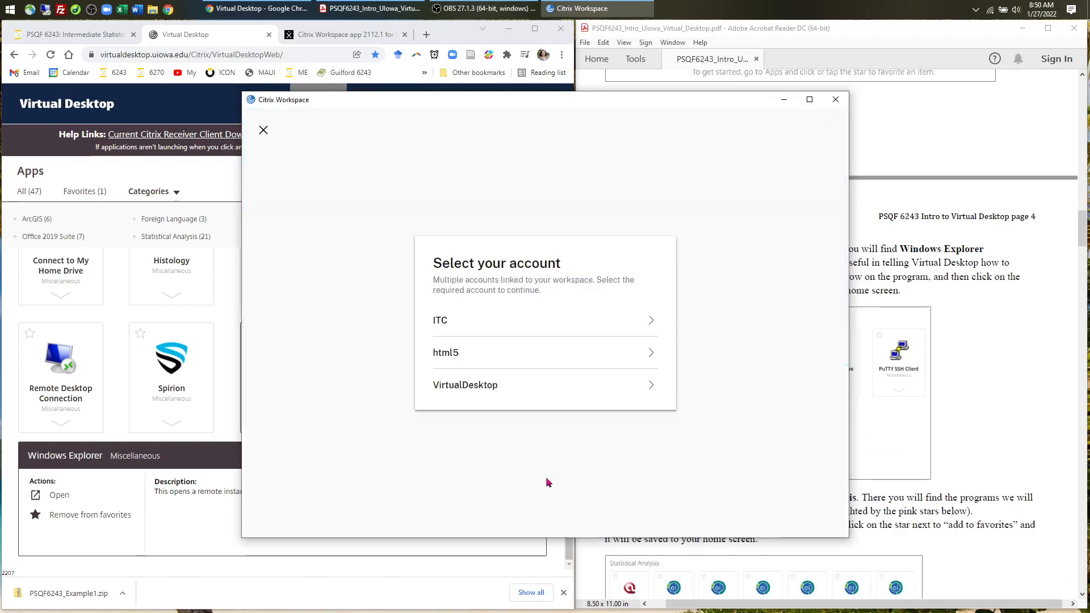
pyautogui.click(648, 397)
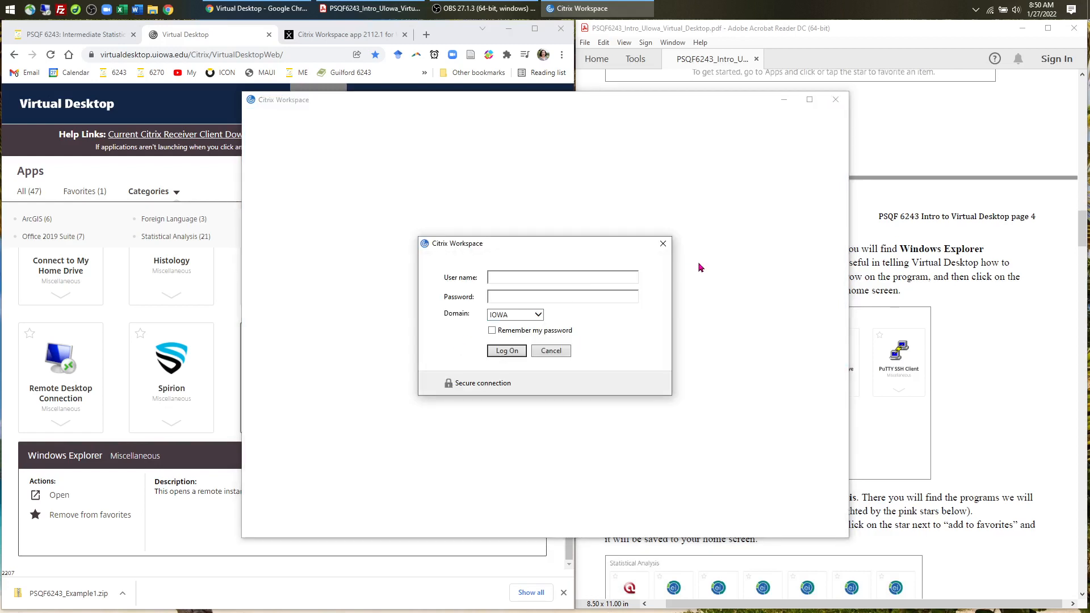
pyautogui.write('*')
pyautogui.click(507, 351)
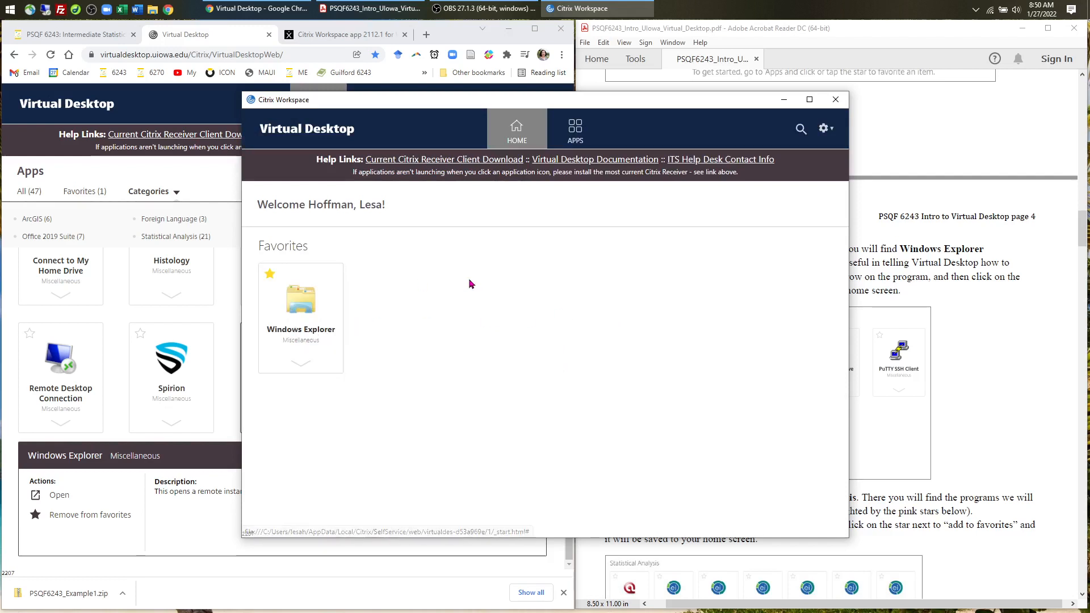
# - Launch the Windows Explorer favorite, bring up its This PC window, and minimize Citrix Workspace
pyautogui.click(299, 306)
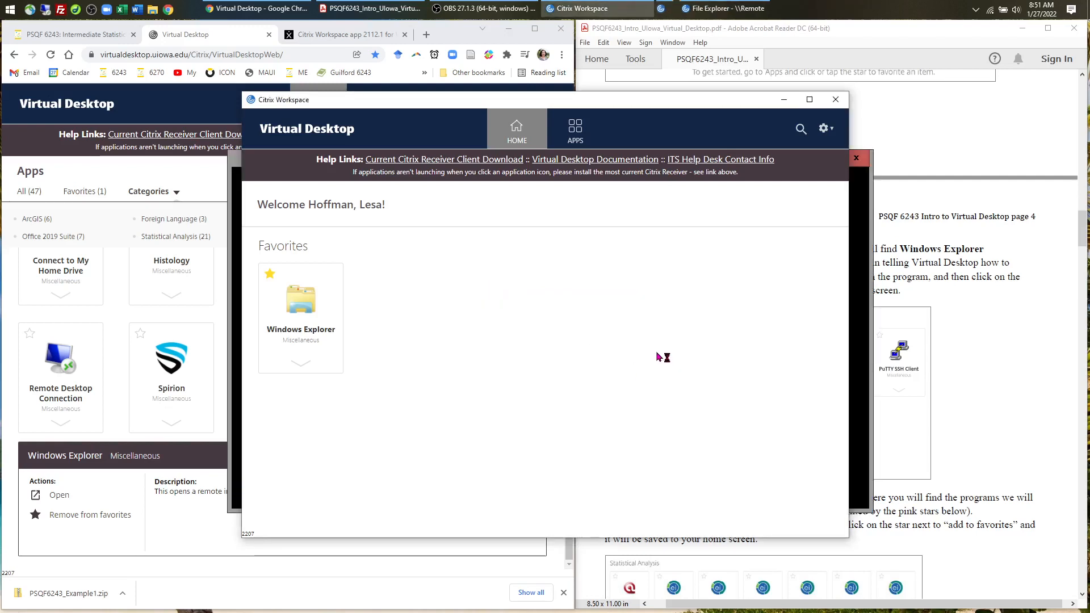
pyautogui.click(724, 9)
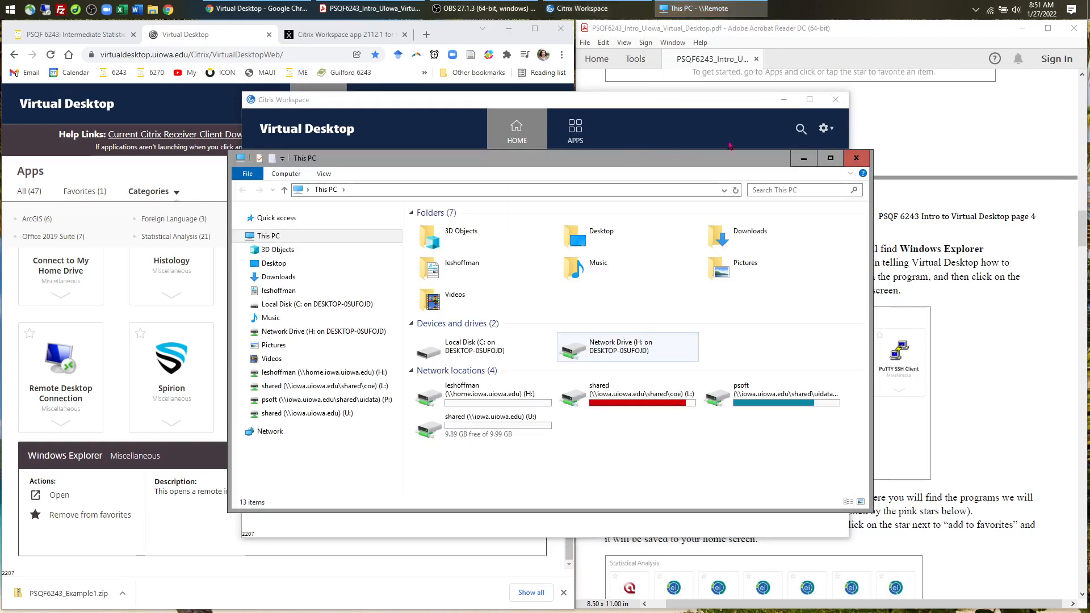
pyautogui.click(784, 101)
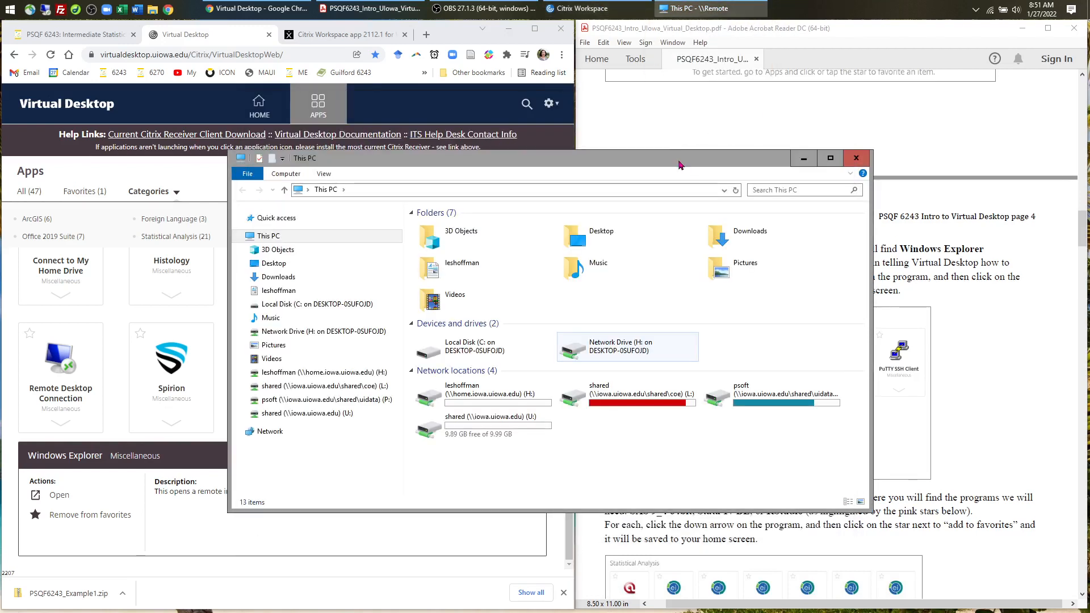
# - Reposition the This PC window, open the H: network drive, then minimize the remote Explorer
pyautogui.moveTo(681, 164); pyautogui.dragTo(719, 93)
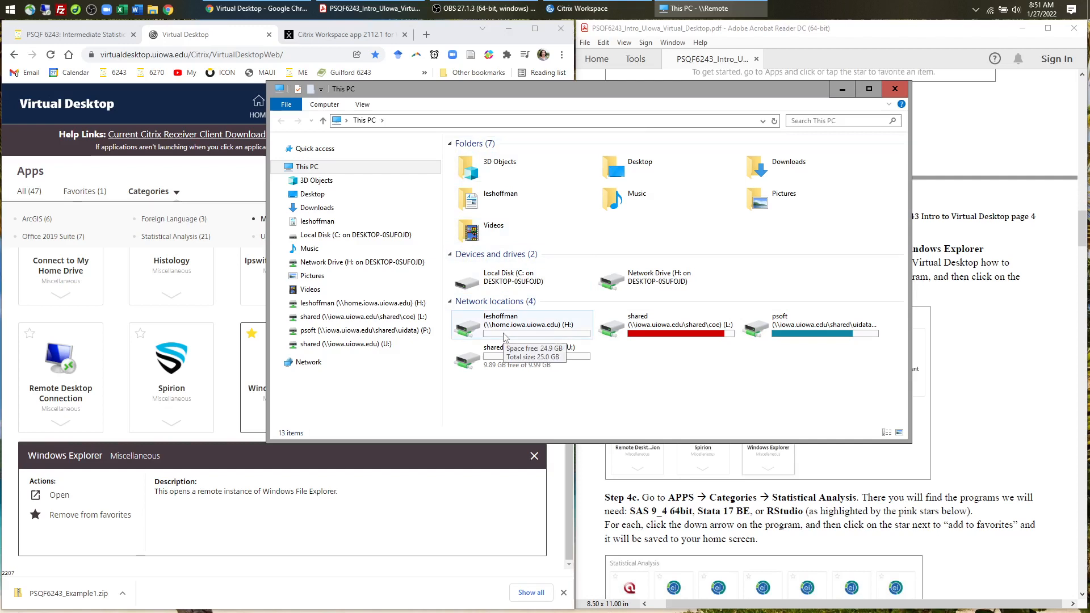
pyautogui.click(503, 334)
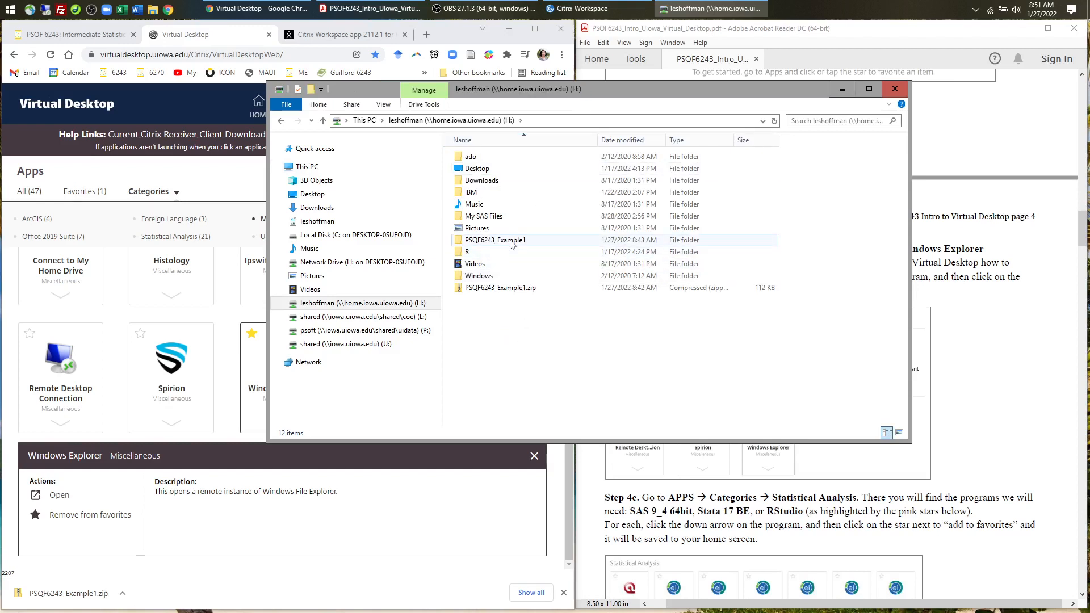
pyautogui.click(843, 89)
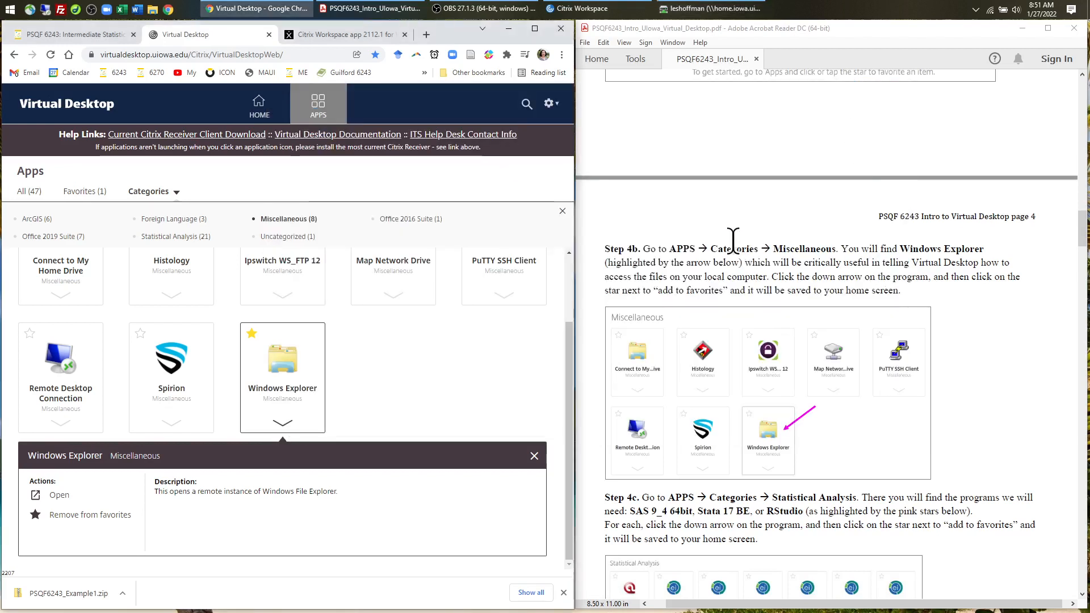
# - Filter the Virtual Desktop apps to the Statistical Analysis category
pyautogui.scroll(-7, 732, 242)
pyautogui.scroll(-3, 733, 242)
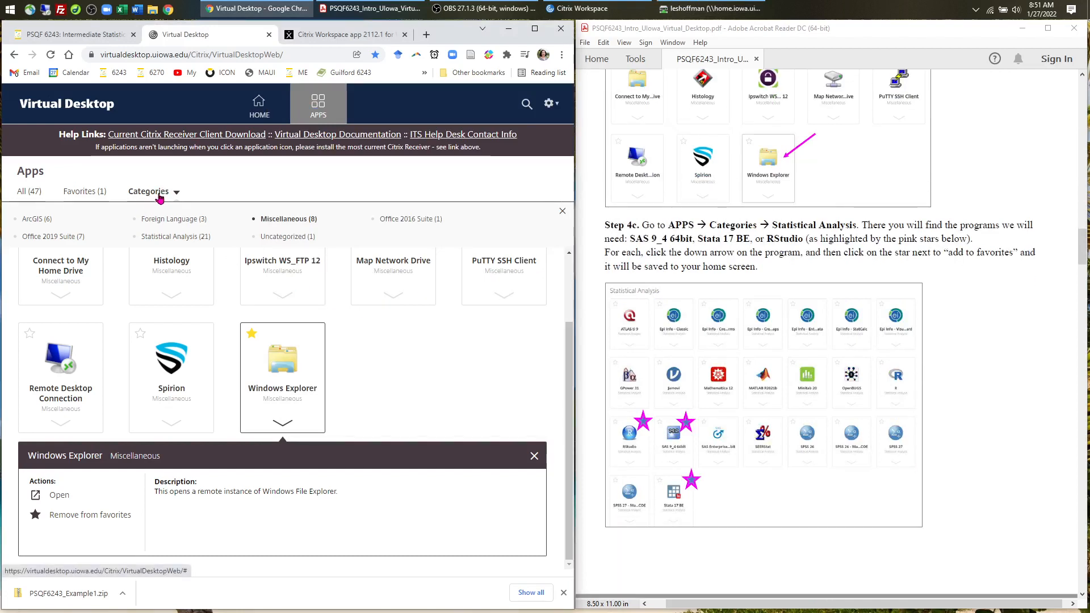
pyautogui.click(179, 244)
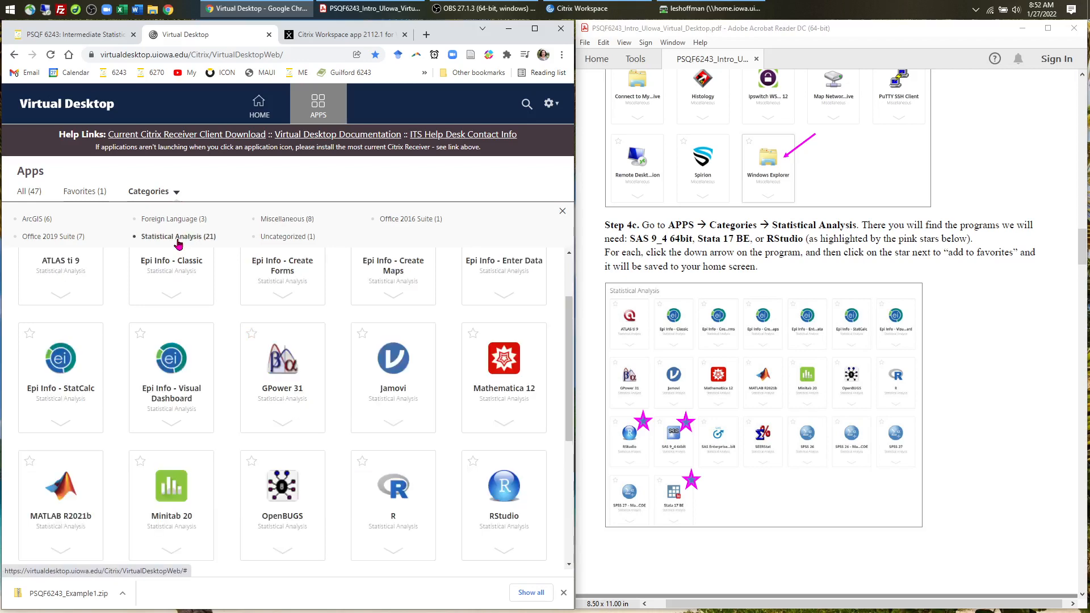
pyautogui.scroll(1, 412, 309)
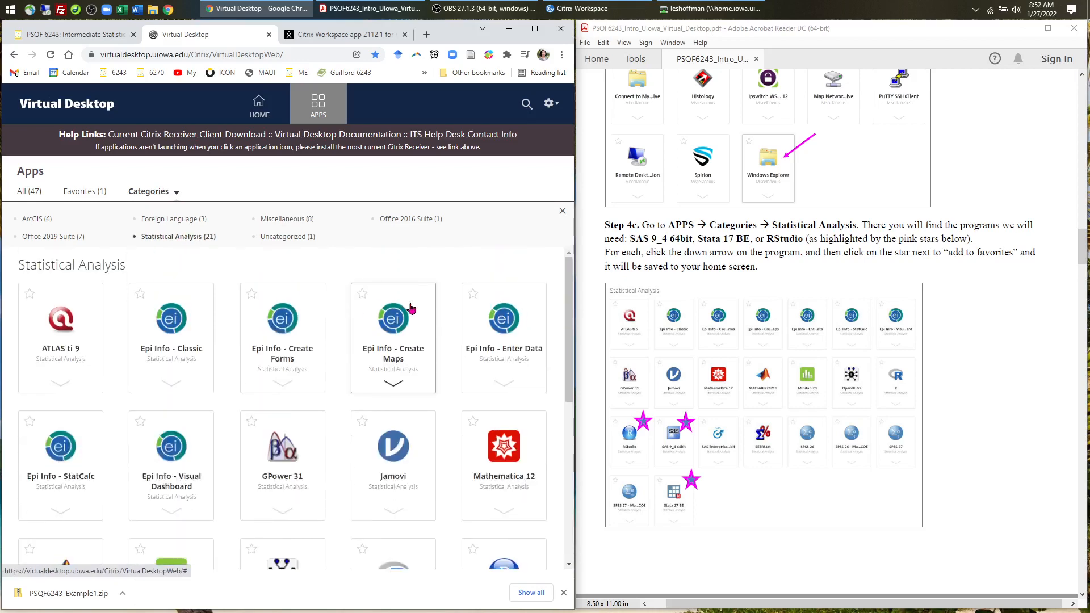
pyautogui.scroll(-3, 412, 309)
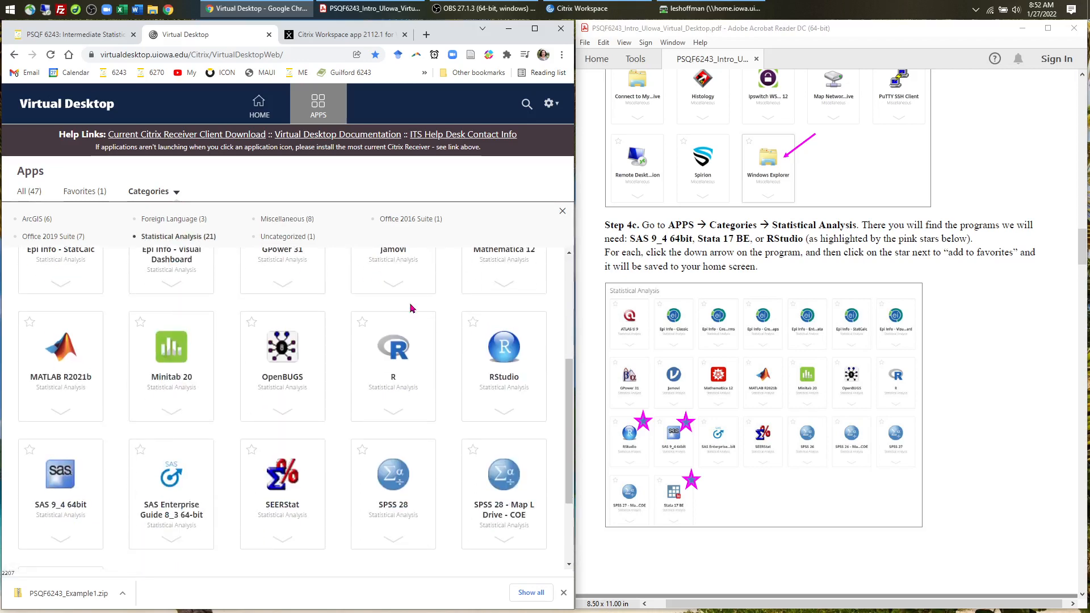
pyautogui.scroll(-3, 411, 308)
pyautogui.scroll(3, 412, 308)
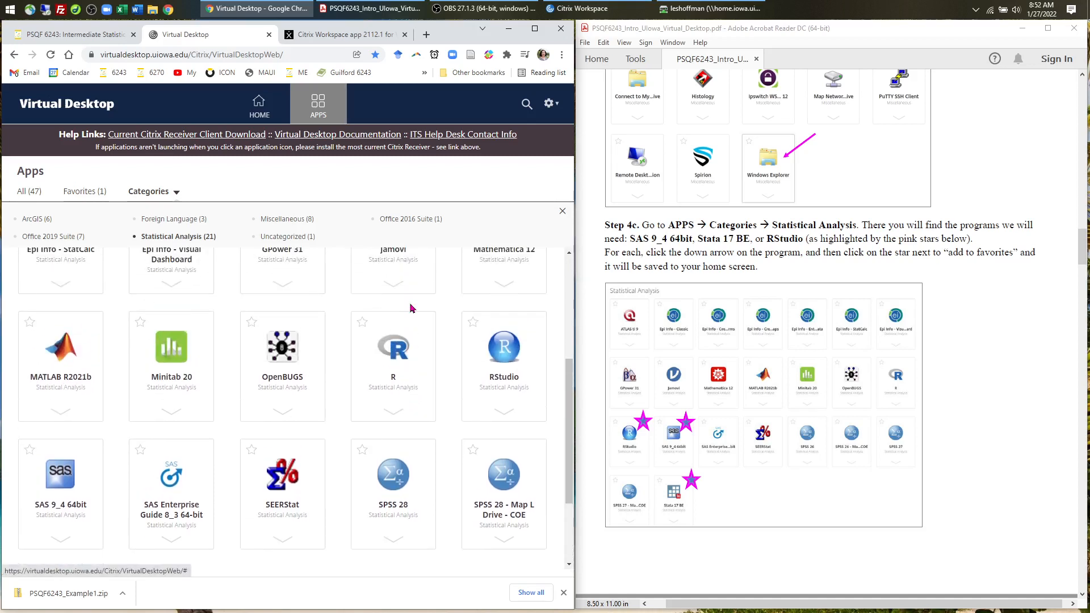
# - Star RStudio, SAS 9_4 64bit and Stata 17 BE as favorites and return to the home page
pyautogui.click(474, 326)
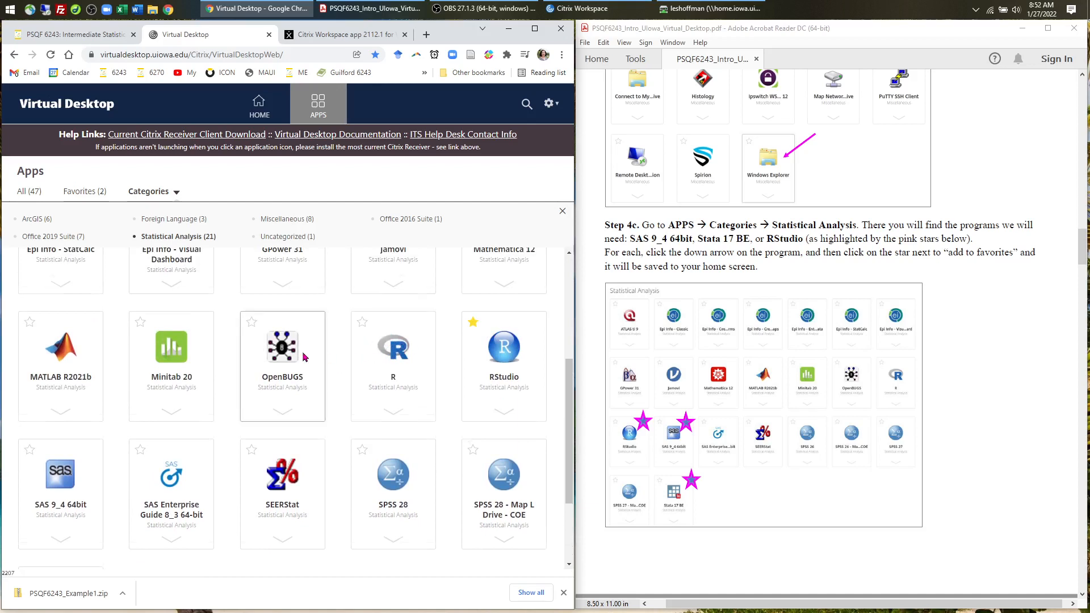
pyautogui.scroll(-2, 304, 357)
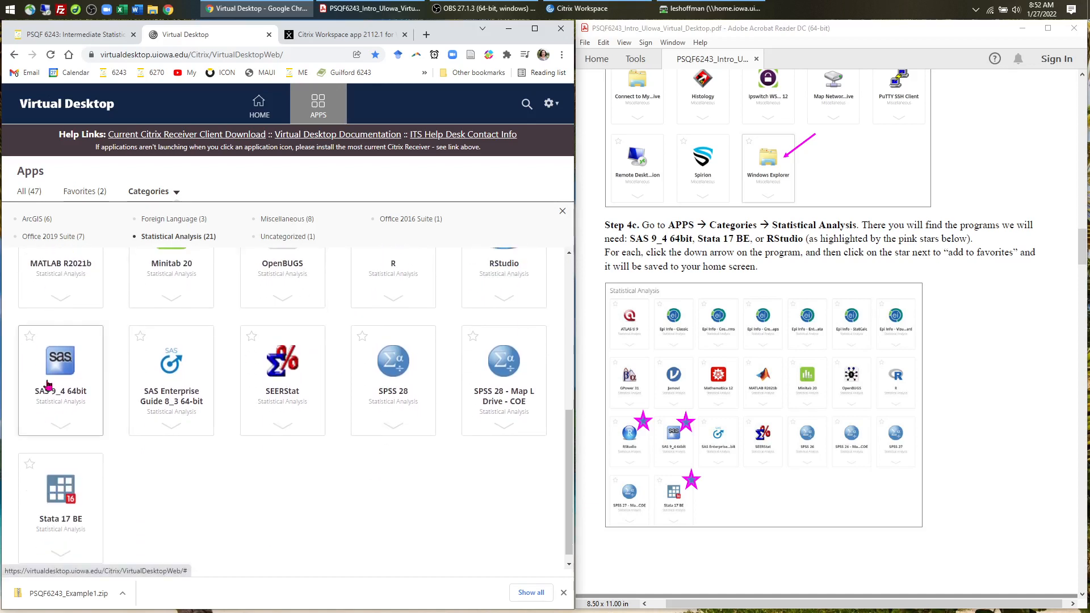
pyautogui.click(30, 337)
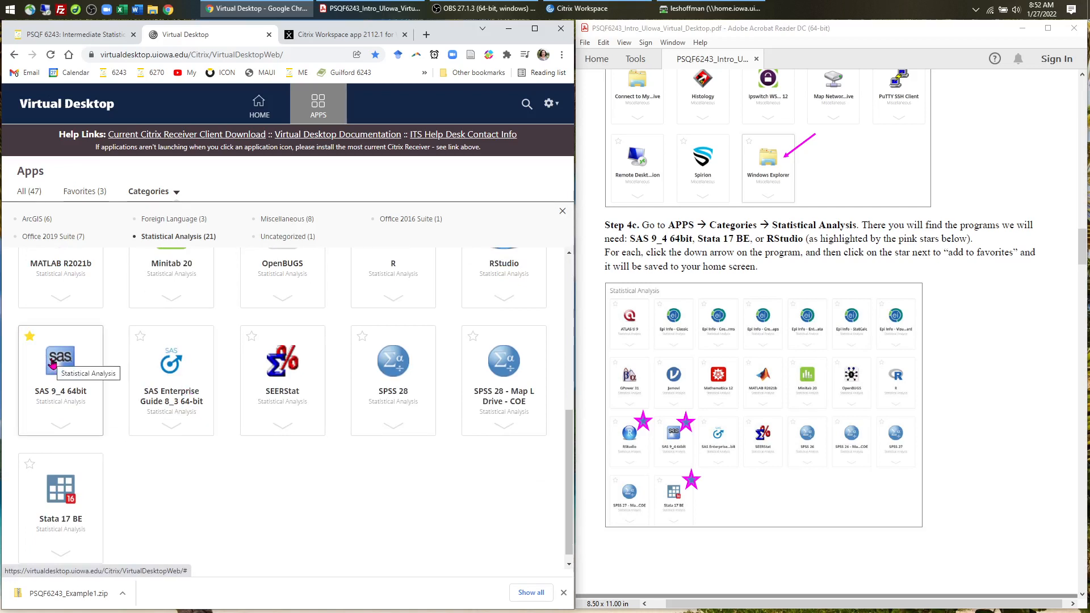
pyautogui.scroll(-1, 113, 432)
pyautogui.click(29, 453)
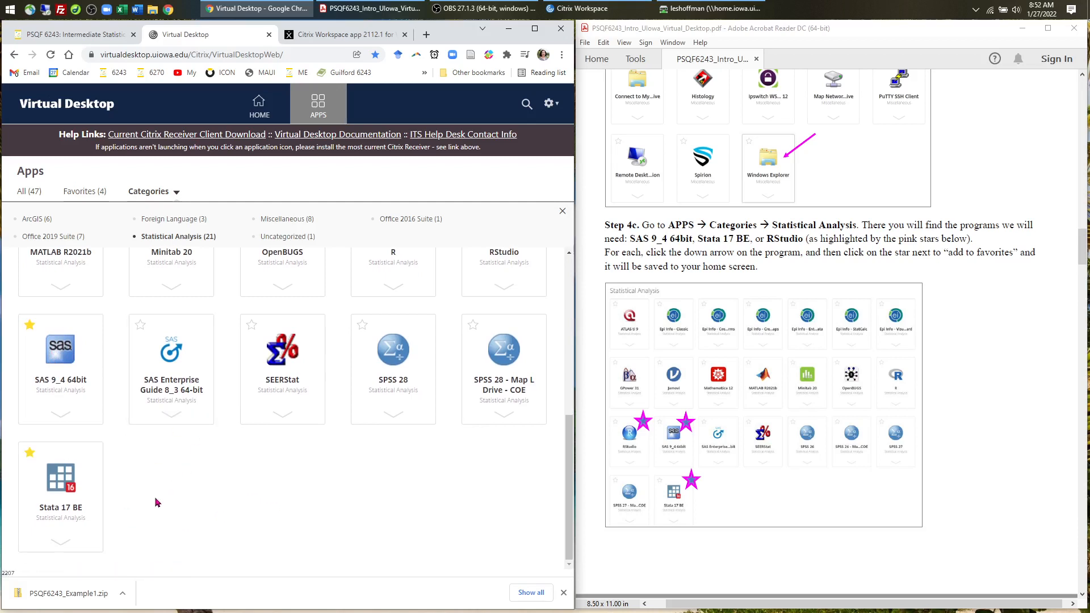
pyautogui.click(259, 109)
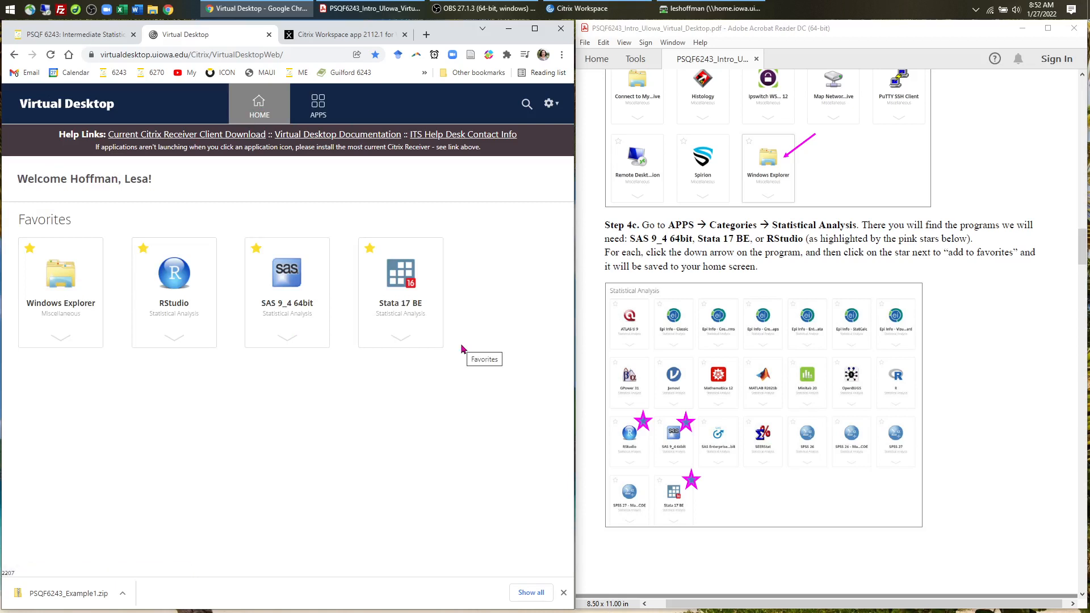
# - Scroll the PDF guide to Step 5b, restore the H: drive Explorer, then bring OBS forward
pyautogui.scroll(-10, 803, 377)
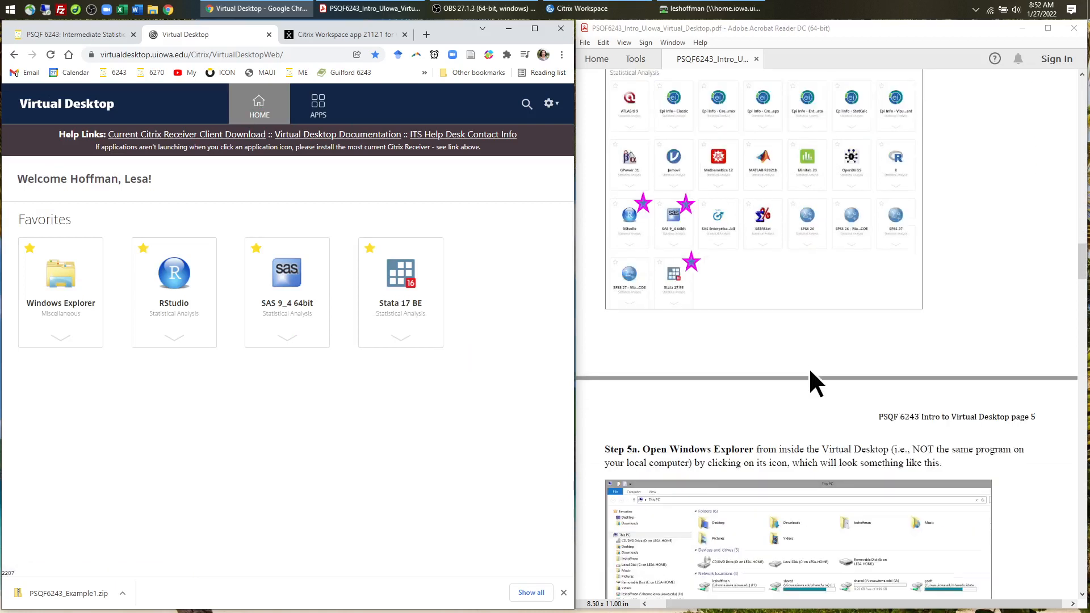
pyautogui.scroll(-8, 808, 369)
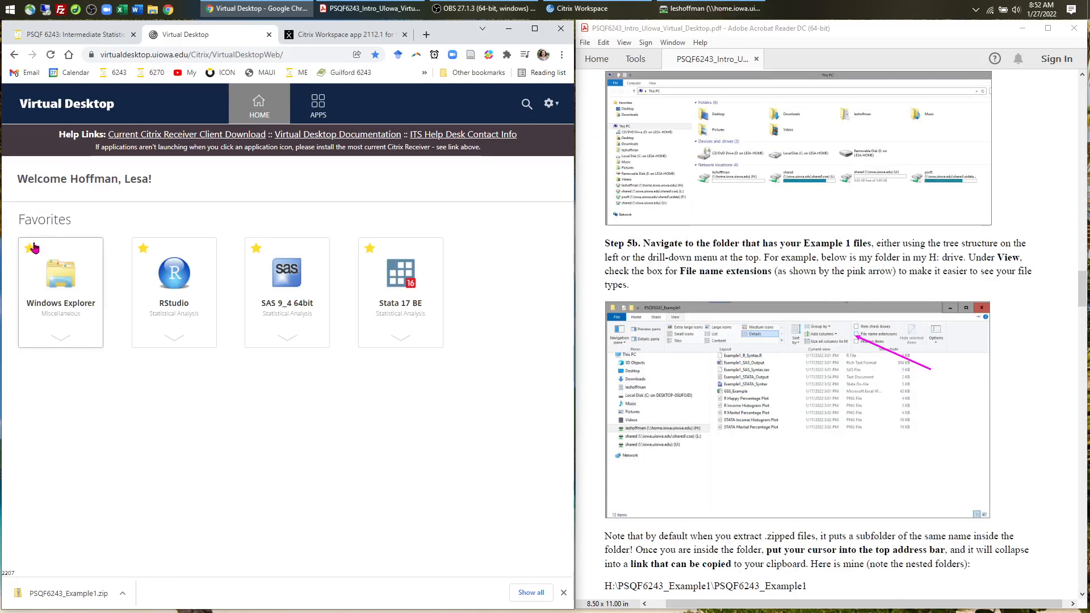
pyautogui.click(710, 8)
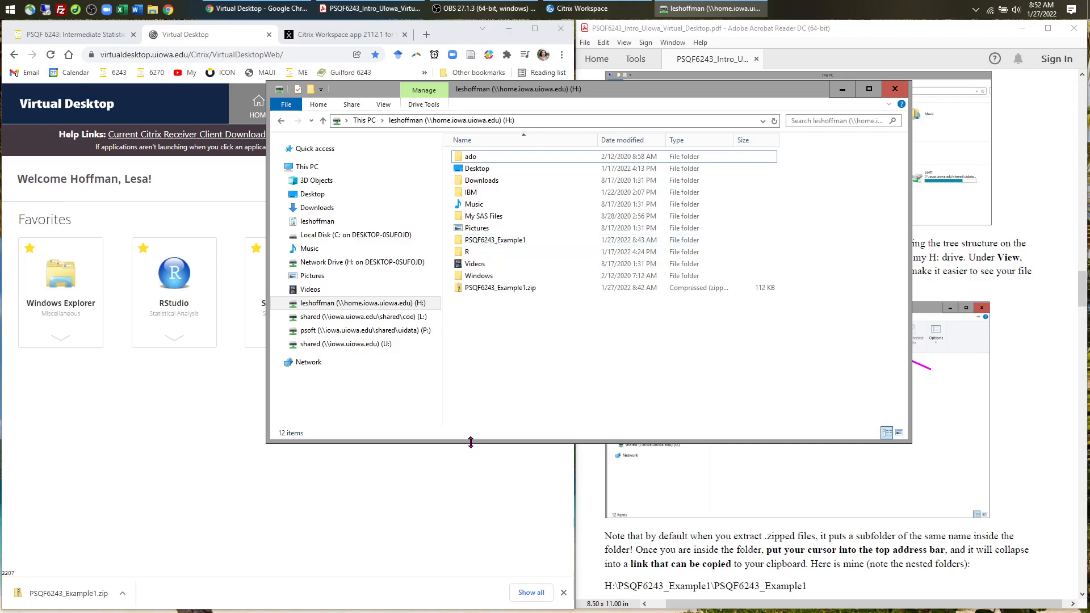
pyautogui.click(484, 8)
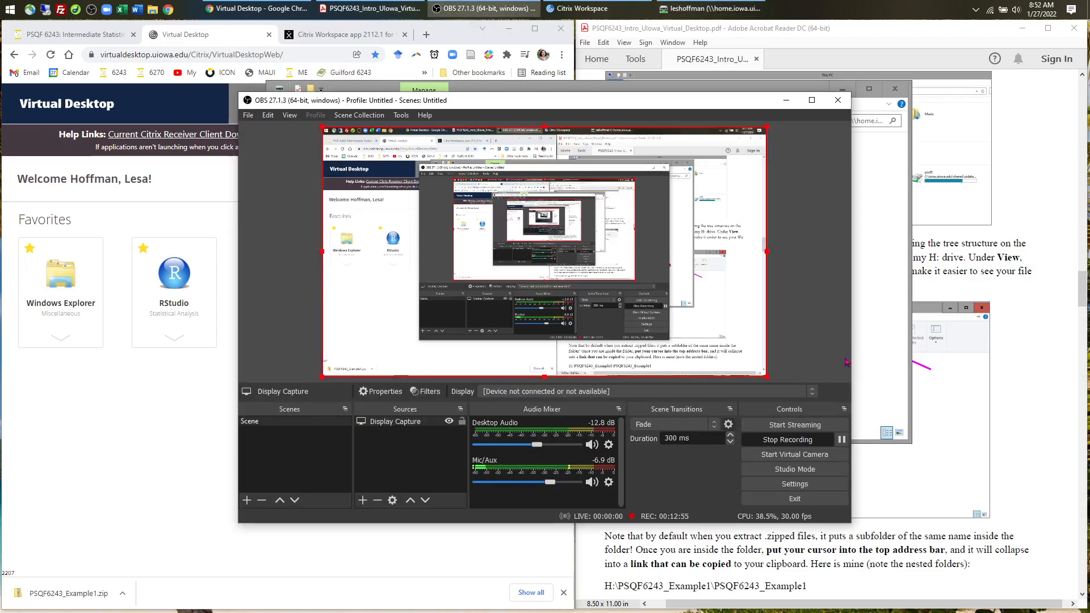